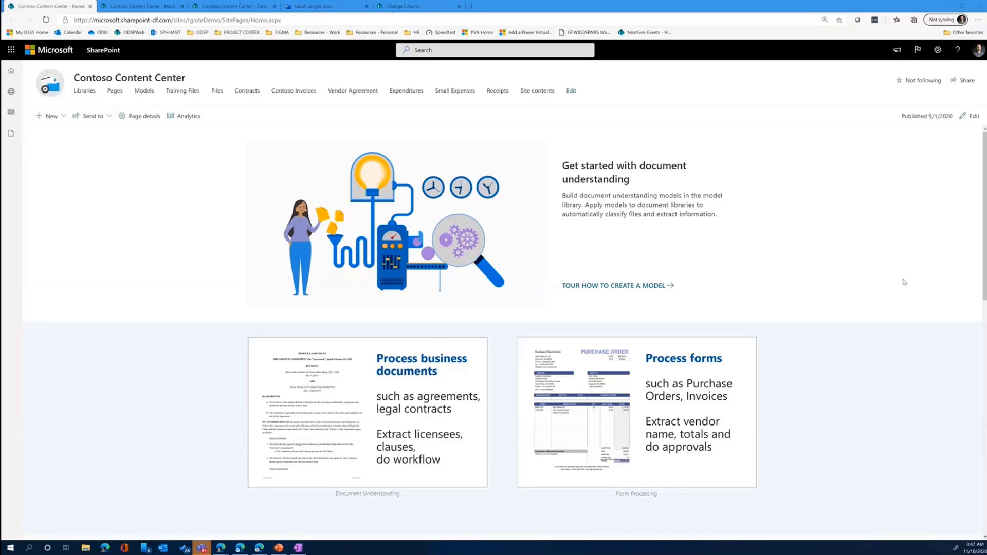
Review the analytics and model list on the content center's home page, and open the Models library
{"action": "scroll", "coordinate": [920, 282], "scroll_direction": "down", "scroll_amount": 5}
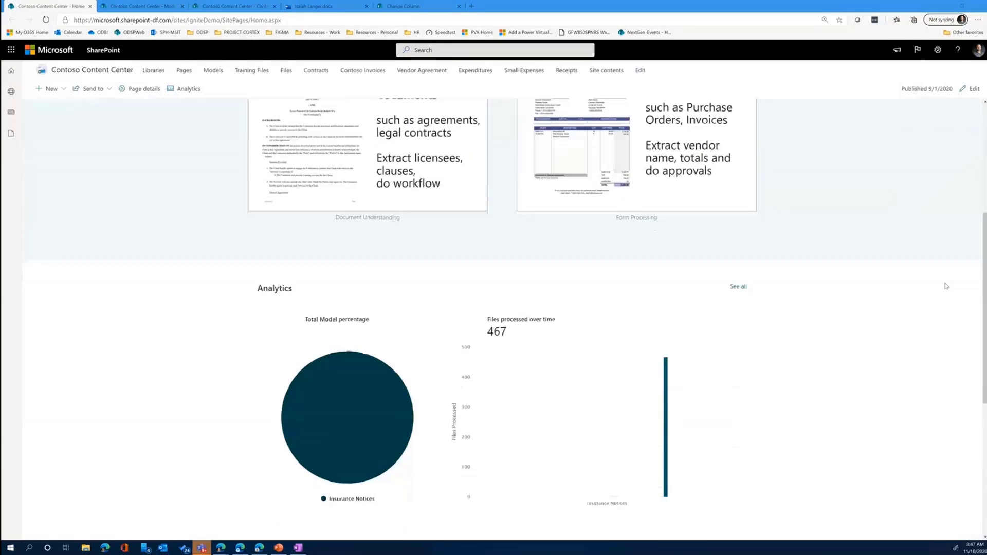
{"action": "scroll", "coordinate": [945, 287], "scroll_direction": "down", "scroll_amount": 1}
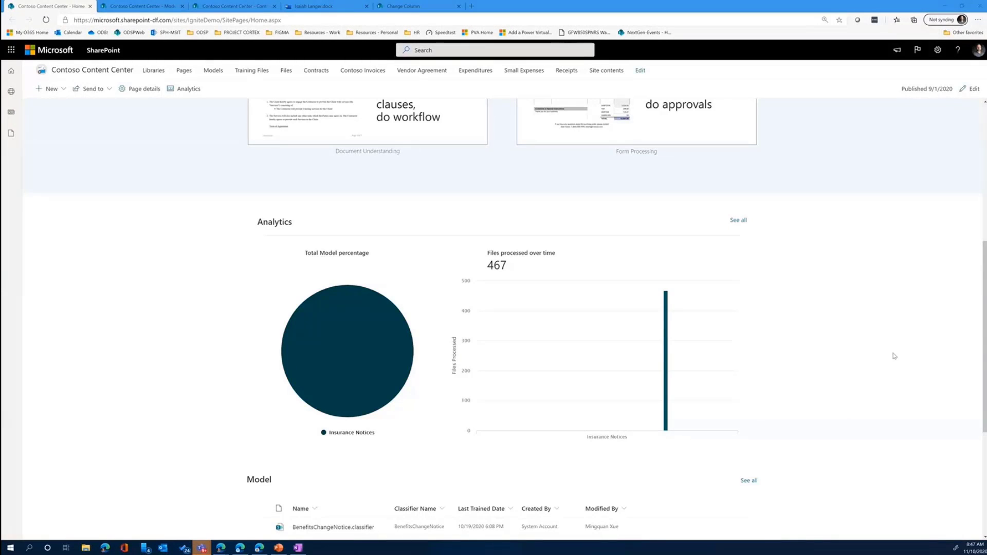
{"action": "mouse_move", "coordinate": [683, 392]}
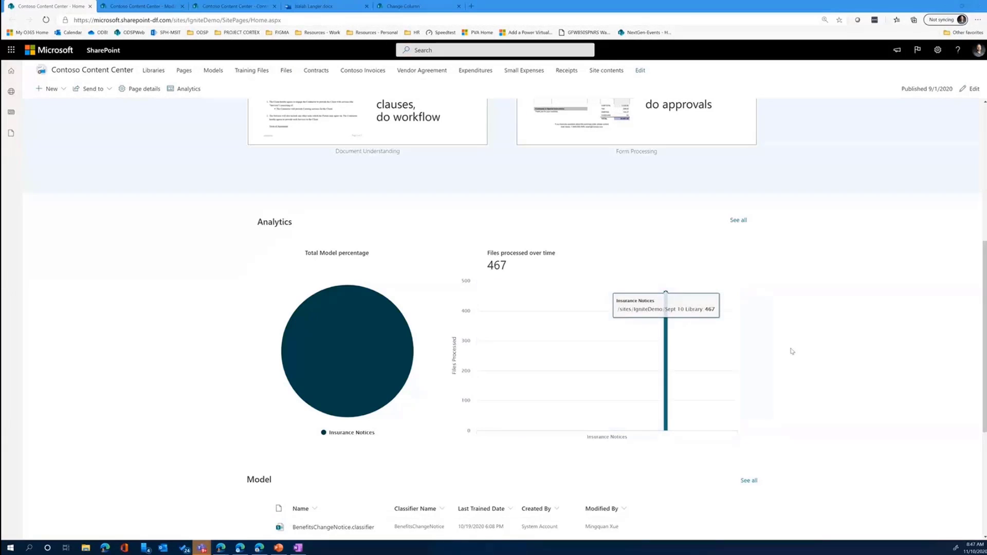
{"action": "scroll", "coordinate": [880, 307], "scroll_direction": "down", "scroll_amount": 1}
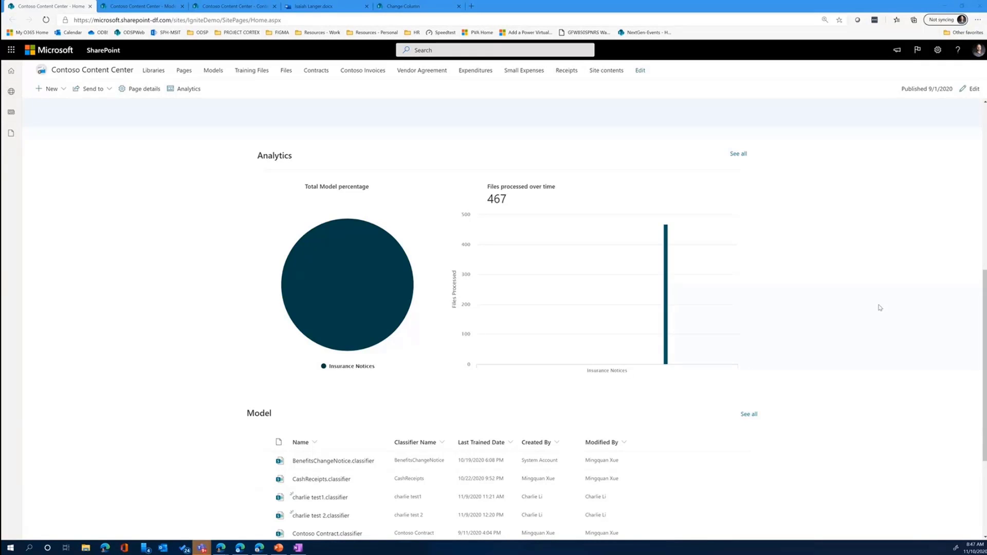
{"action": "scroll", "coordinate": [879, 307], "scroll_direction": "up", "scroll_amount": 4}
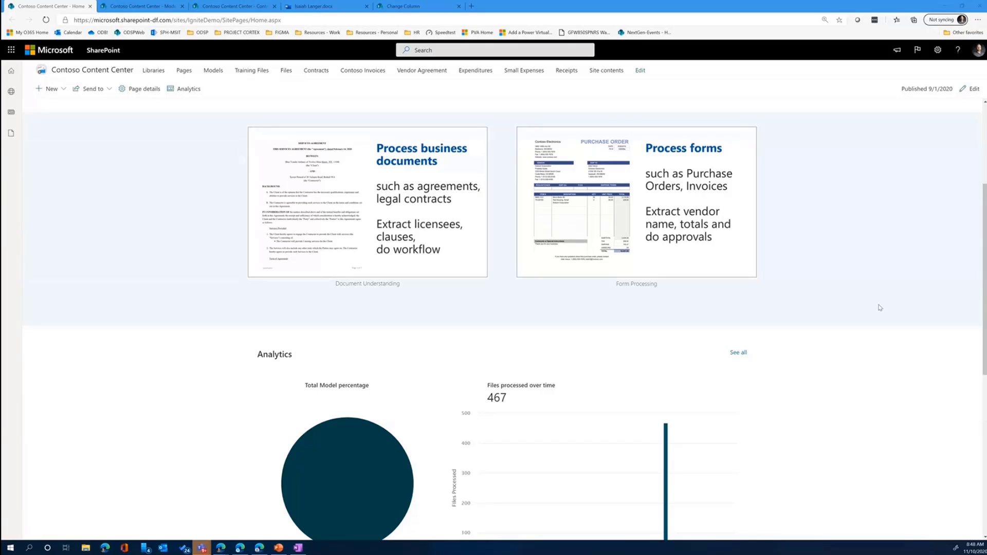
{"action": "left_click", "coordinate": [212, 76]}
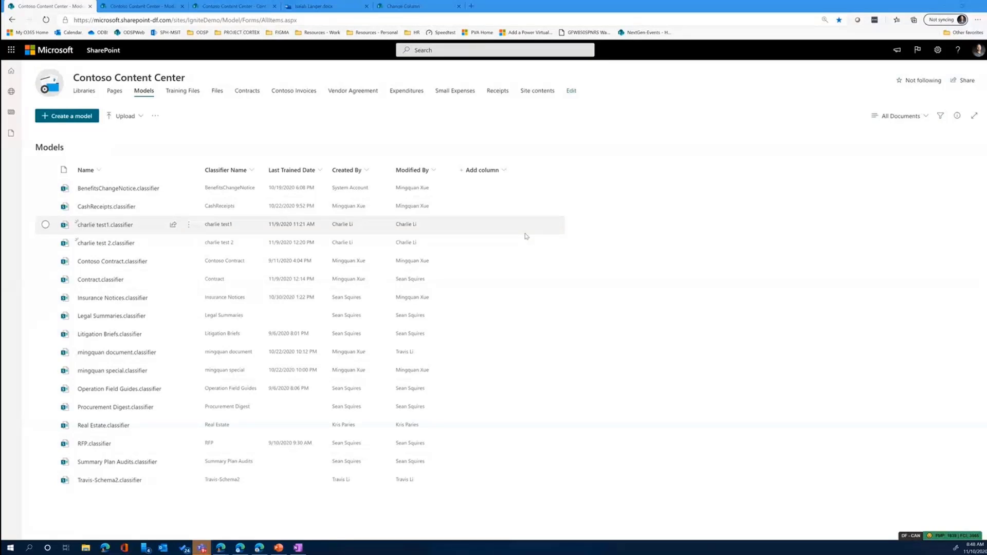
{"action": "key", "text": "alt+Tab"}
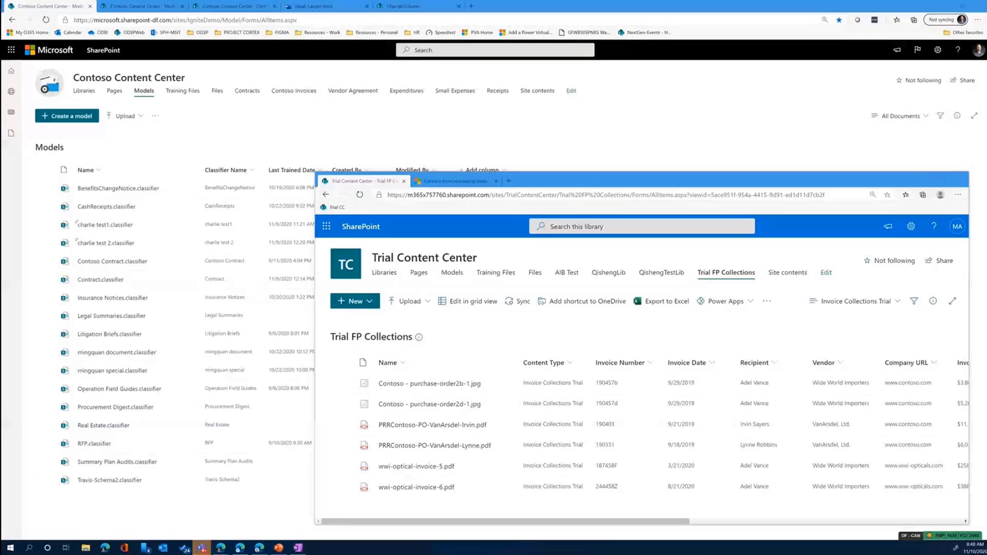
{"action": "left_click", "coordinate": [232, 512]}
{"action": "left_click", "coordinate": [233, 6]}
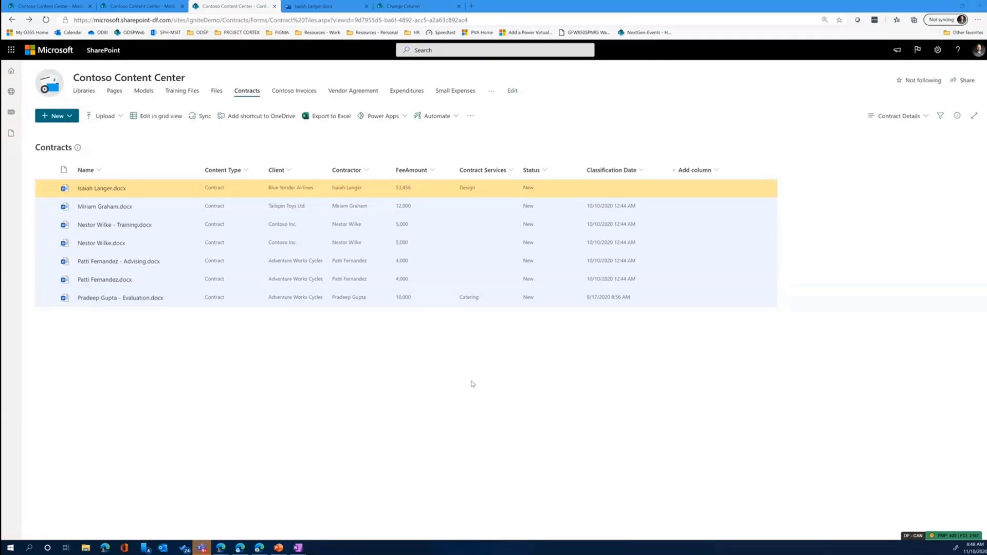
{"action": "key", "text": "alt+Tab"}
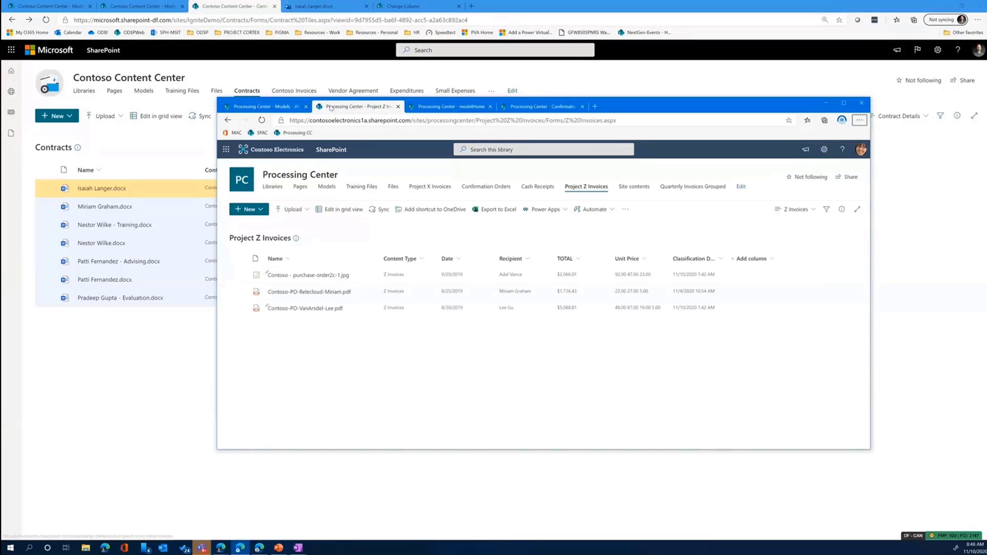
{"action": "left_click_drag", "start_coordinate": [622, 111], "coordinate": [679, 368]}
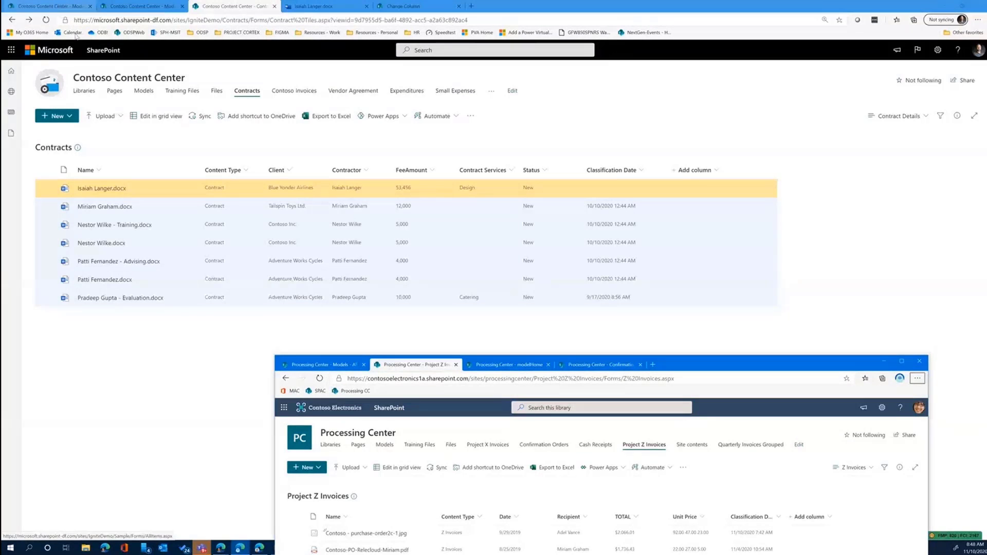
{"action": "left_click", "coordinate": [56, 6]}
Open the BenefitsChangeNotice model, look over its classifier's labeled example files, and return to the model's main page
{"action": "mouse_move", "coordinate": [131, 191]}
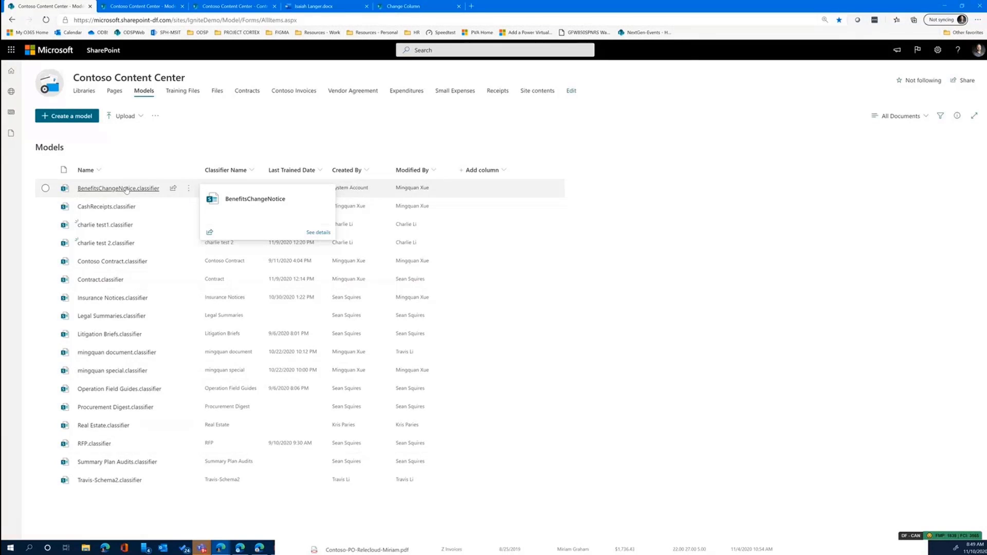
{"action": "left_click", "coordinate": [125, 189]}
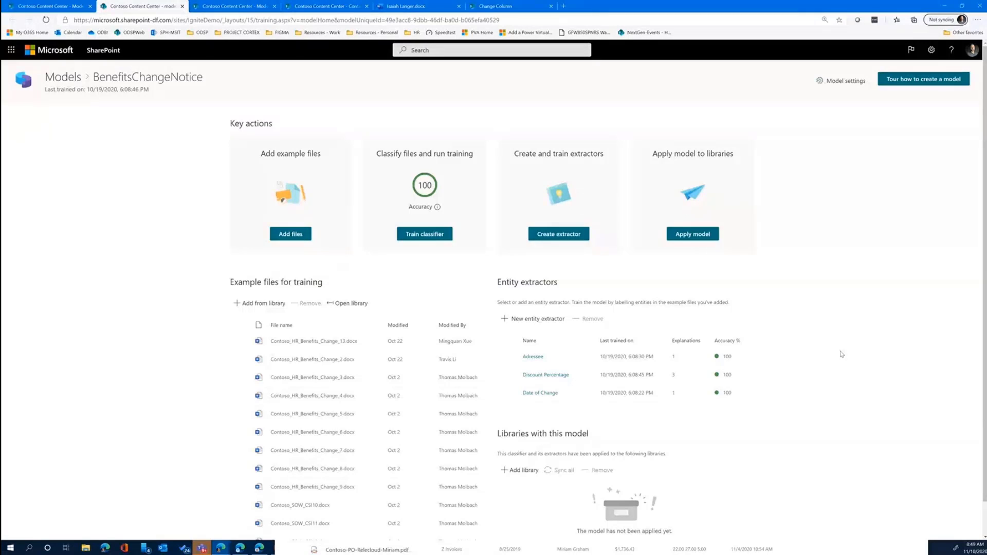
{"action": "scroll", "coordinate": [842, 362], "scroll_direction": "down", "scroll_amount": 1}
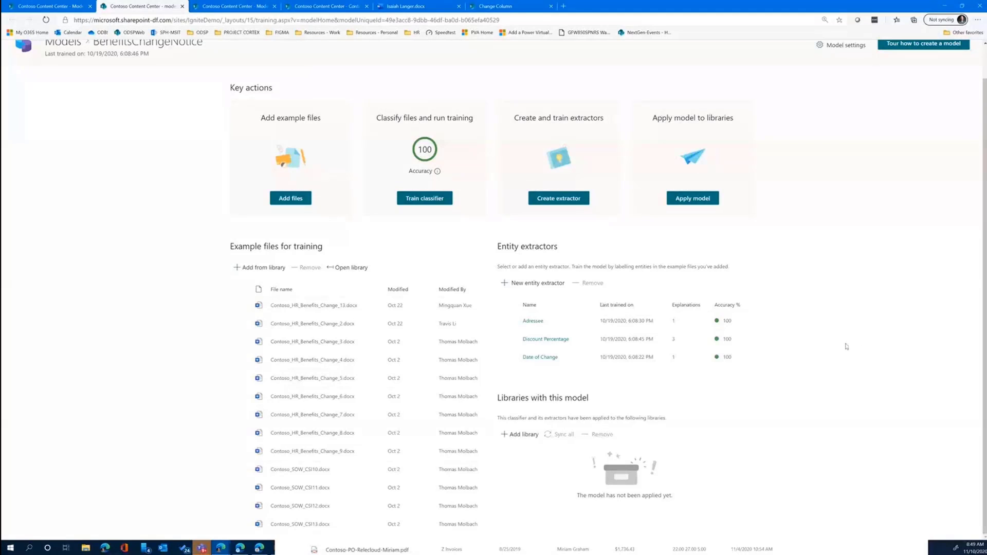
{"action": "left_click", "coordinate": [427, 204]}
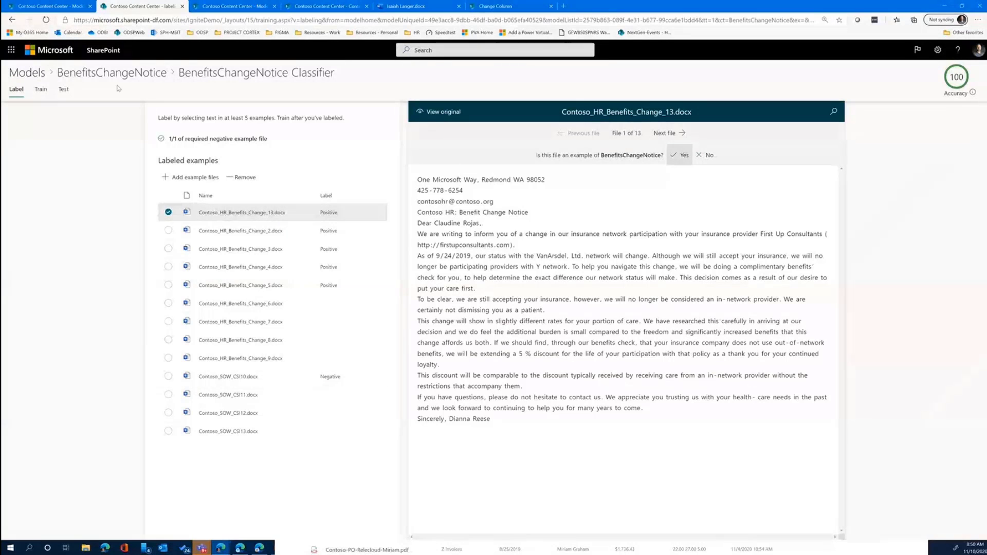
{"action": "left_click", "coordinate": [84, 75]}
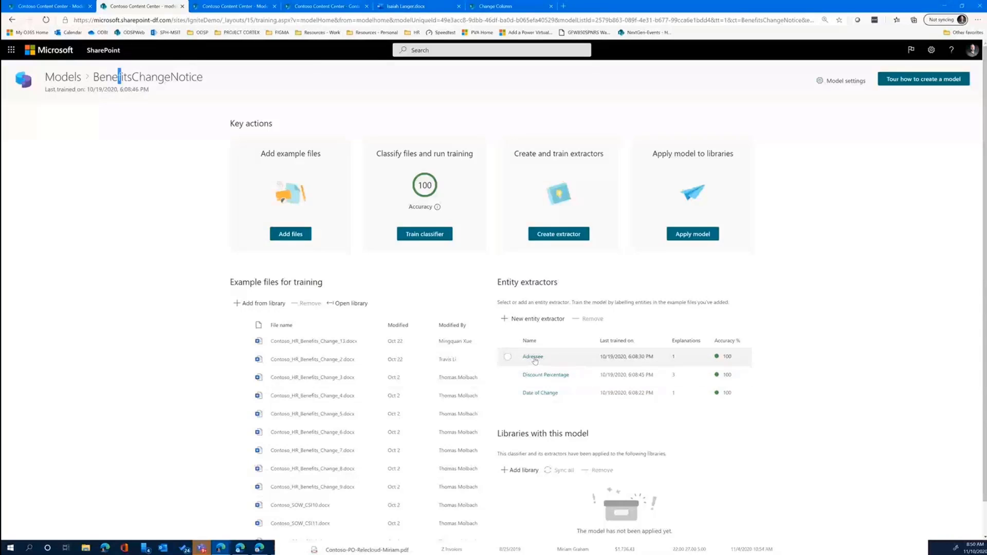
In the Date of Change extractor, remove the label from the date 9/24/2019 in Contoso_HR_Benefits_Change_13.docx and label it again
{"action": "left_click", "coordinate": [541, 392]}
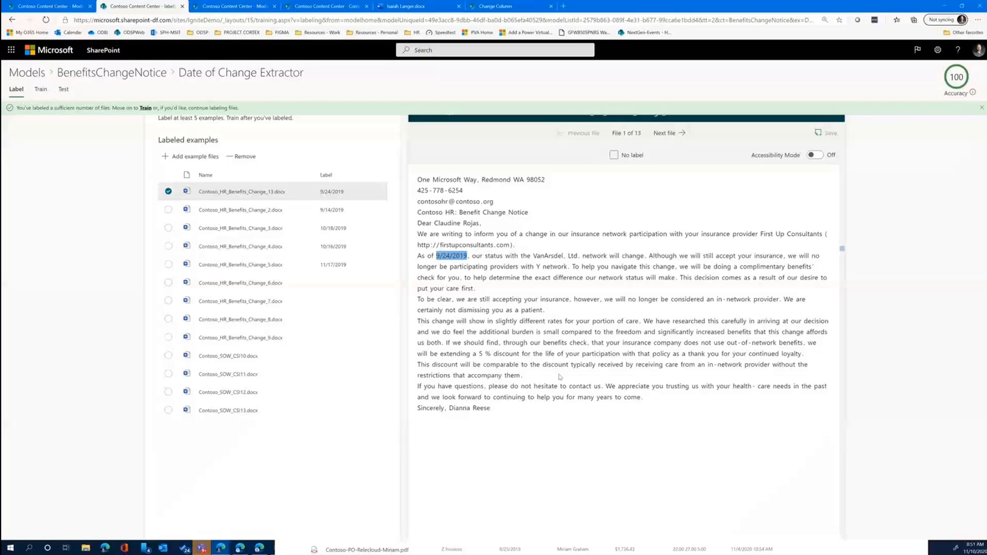
{"action": "mouse_move", "coordinate": [452, 256]}
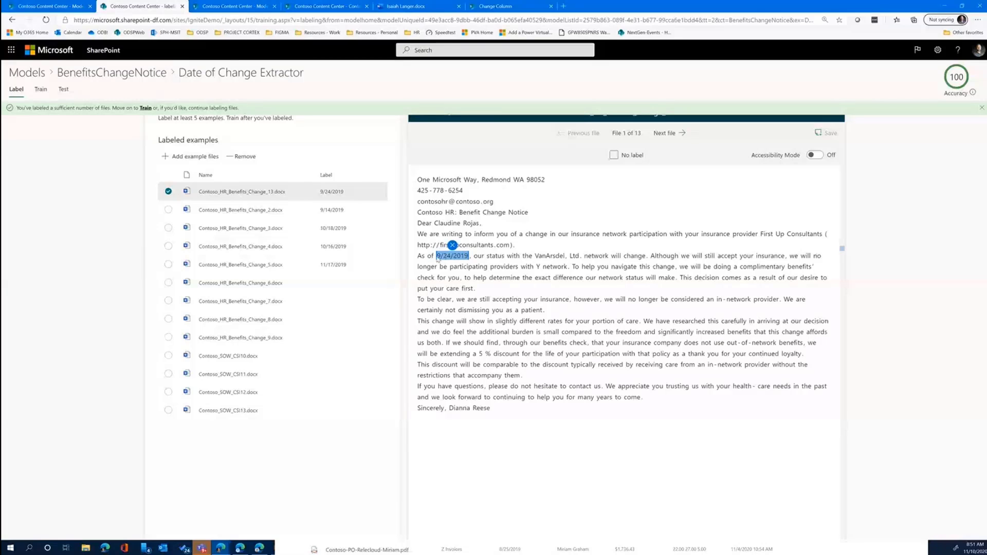
{"action": "left_click", "coordinate": [452, 245]}
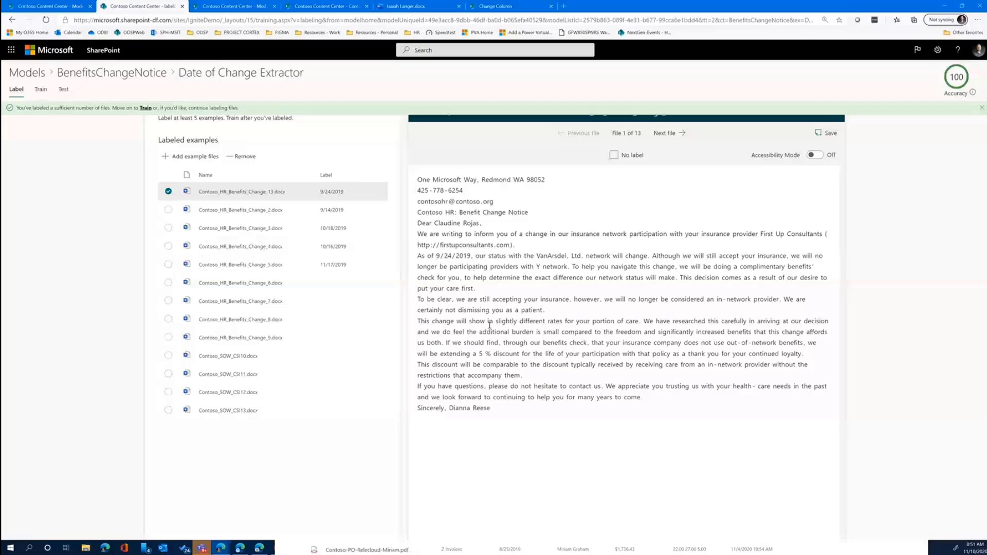
{"action": "left_click_drag", "start_coordinate": [435, 255], "coordinate": [472, 255]}
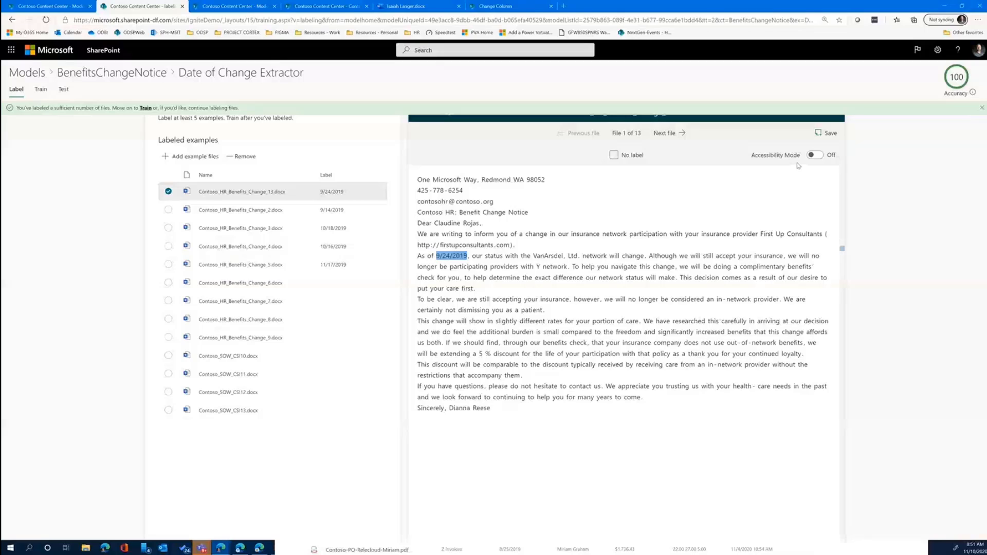
Go to training for the extractor, view the types available for a new blank explanation, and cancel its creation
{"action": "left_click", "coordinate": [146, 110]}
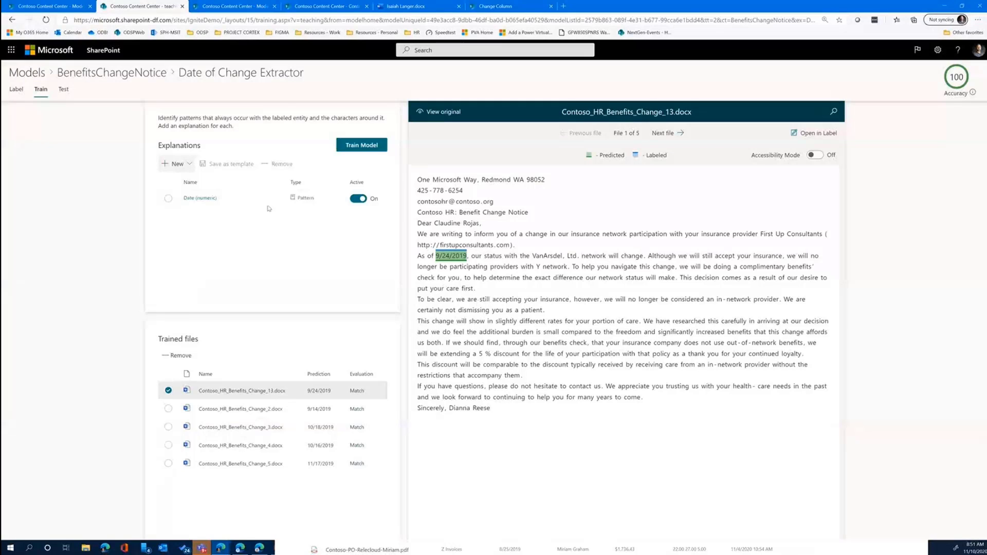
{"action": "left_click", "coordinate": [189, 170]}
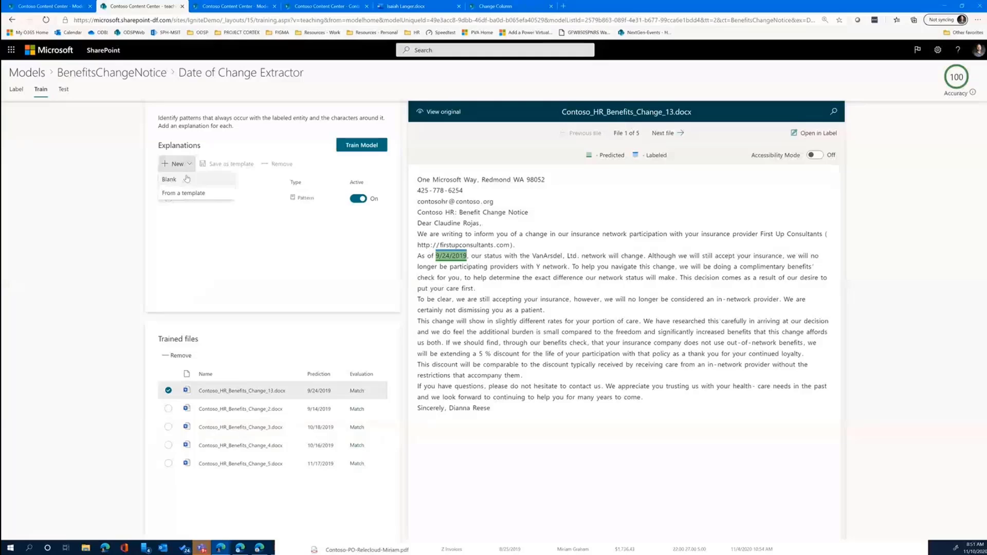
{"action": "left_click", "coordinate": [188, 178]}
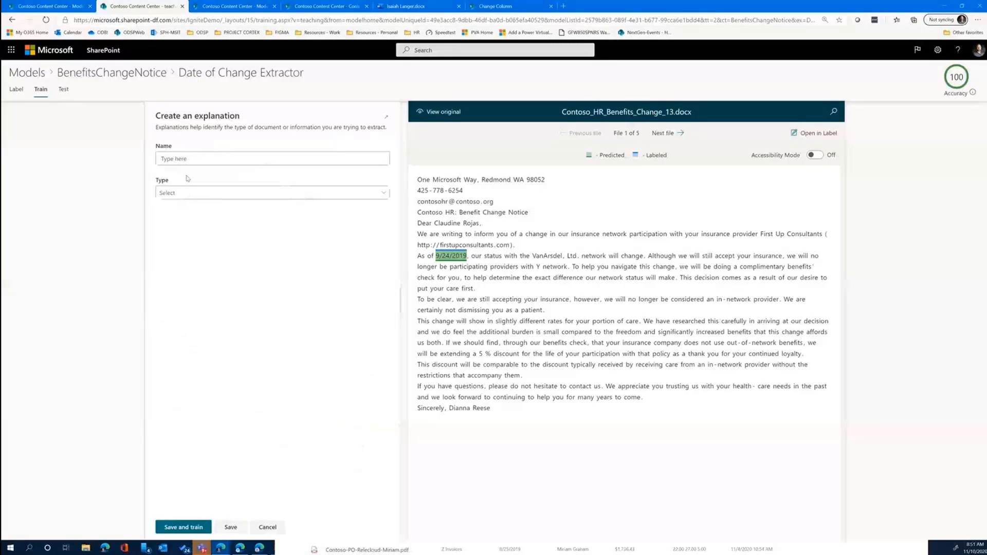
{"action": "left_click", "coordinate": [195, 199]}
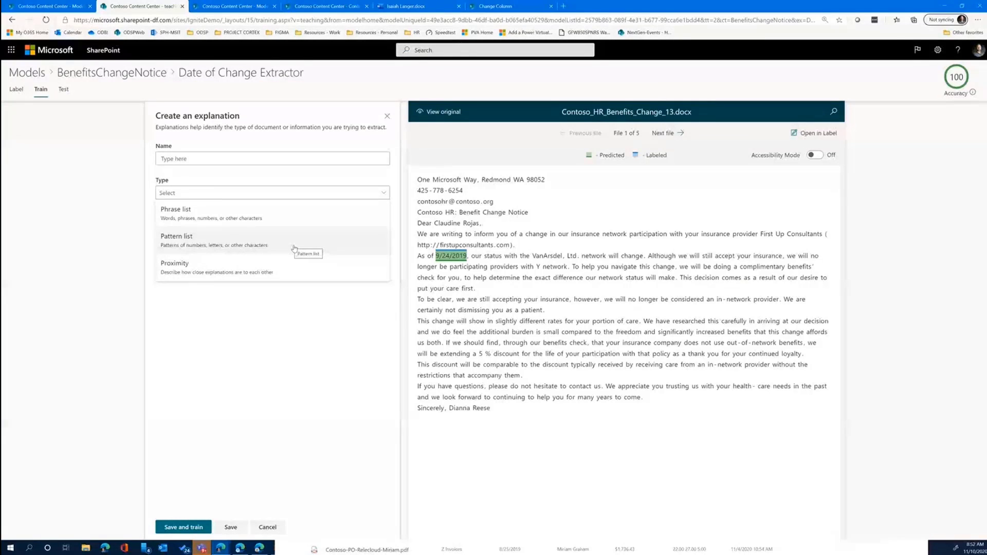
{"action": "left_click", "coordinate": [339, 302]}
{"action": "left_click", "coordinate": [263, 527]}
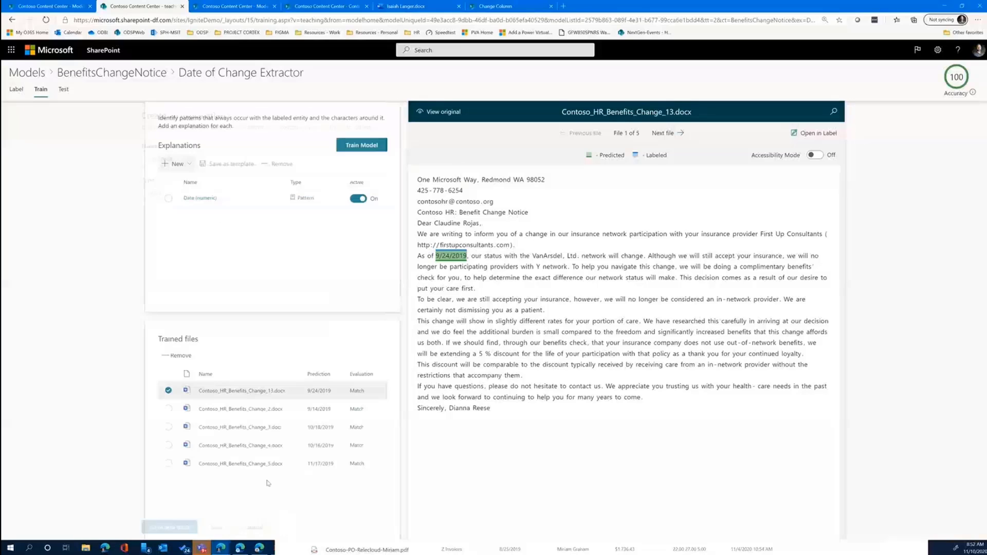
View the pattern list and matching options of the existing Date (numeric) explanation, and close it without saving
{"action": "left_click", "coordinate": [197, 203]}
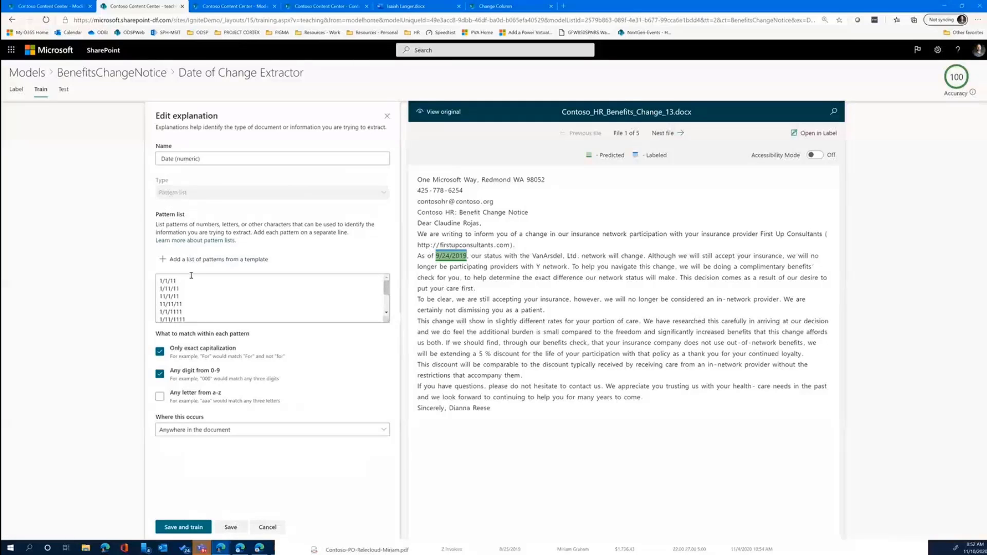
{"action": "scroll", "coordinate": [192, 282], "scroll_direction": "down", "scroll_amount": 1}
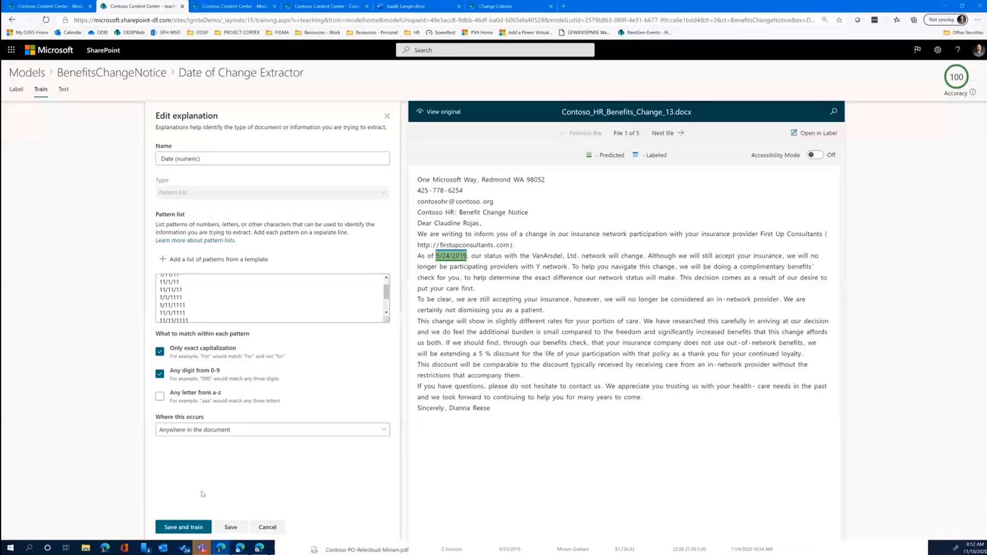
{"action": "left_click", "coordinate": [267, 526]}
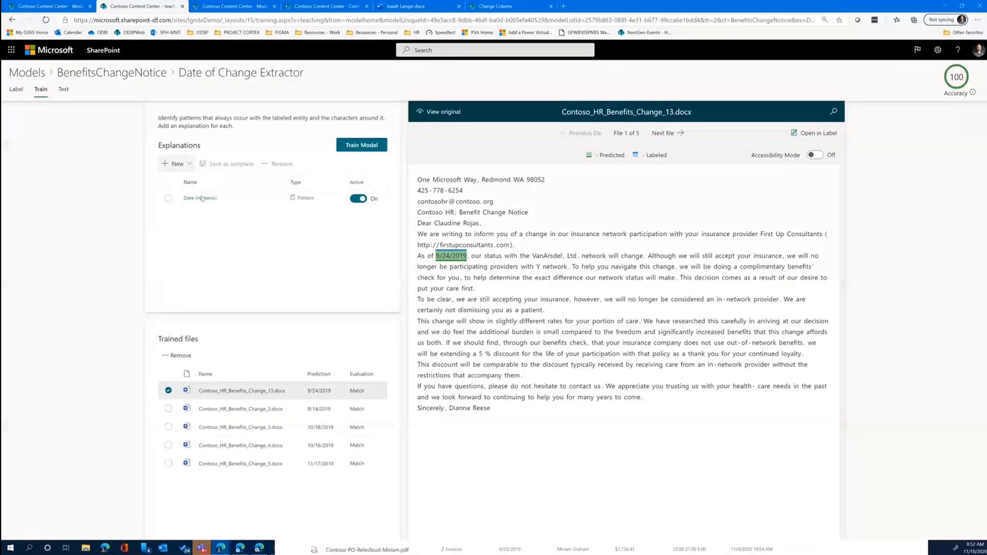
Preview the Zip code and Phone number explanation templates, and start a new explanation from the Number template
{"action": "left_click", "coordinate": [185, 165]}
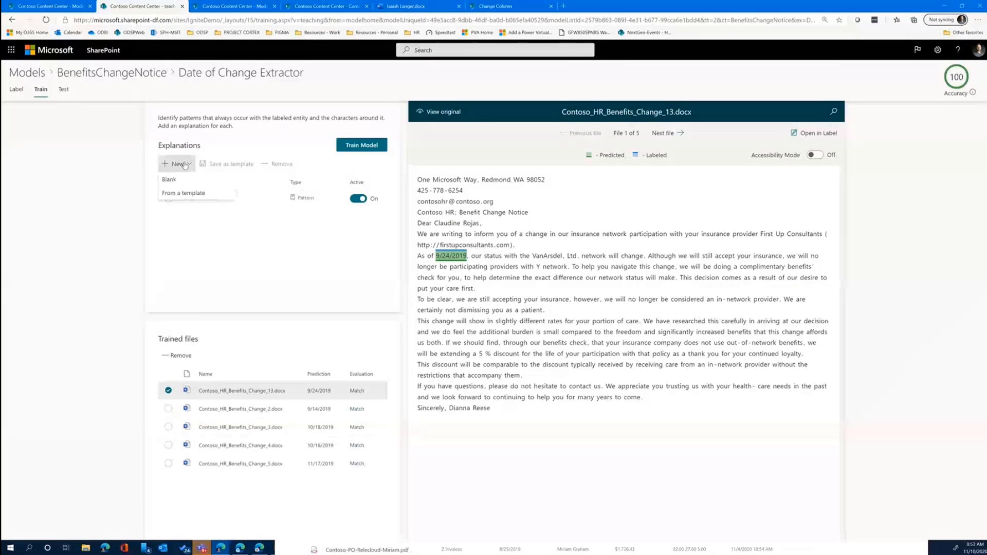
{"action": "left_click", "coordinate": [190, 195]}
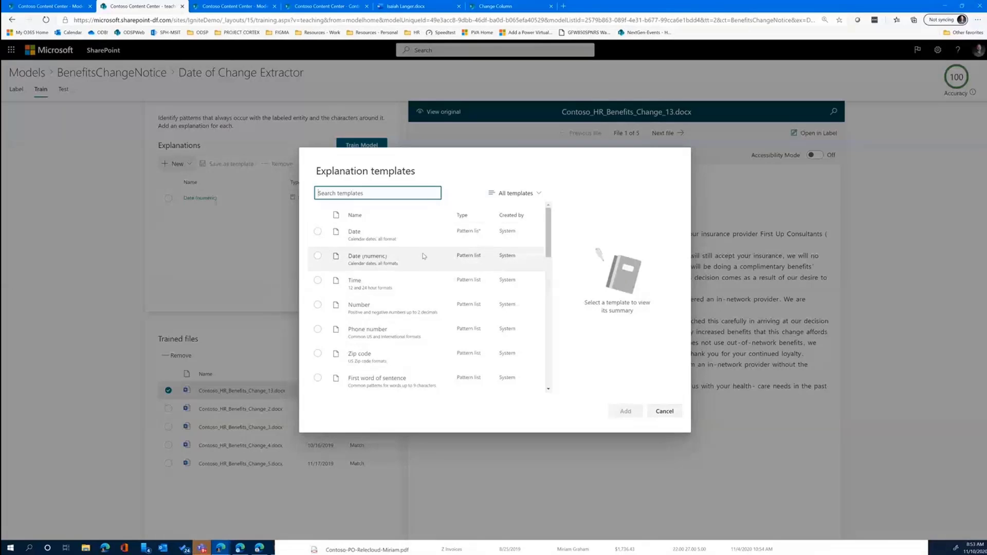
{"action": "scroll", "coordinate": [425, 256], "scroll_direction": "down", "scroll_amount": 3}
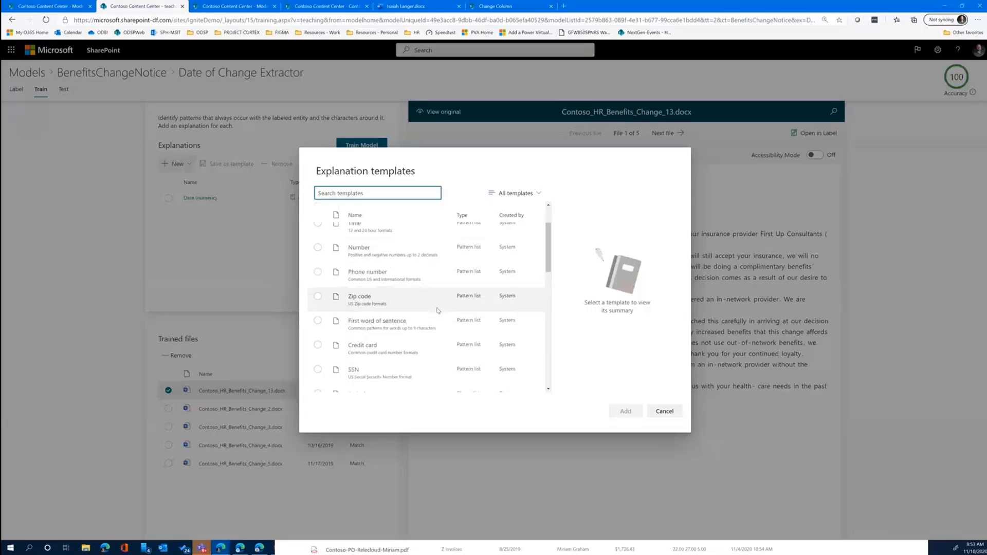
{"action": "left_click", "coordinate": [417, 298]}
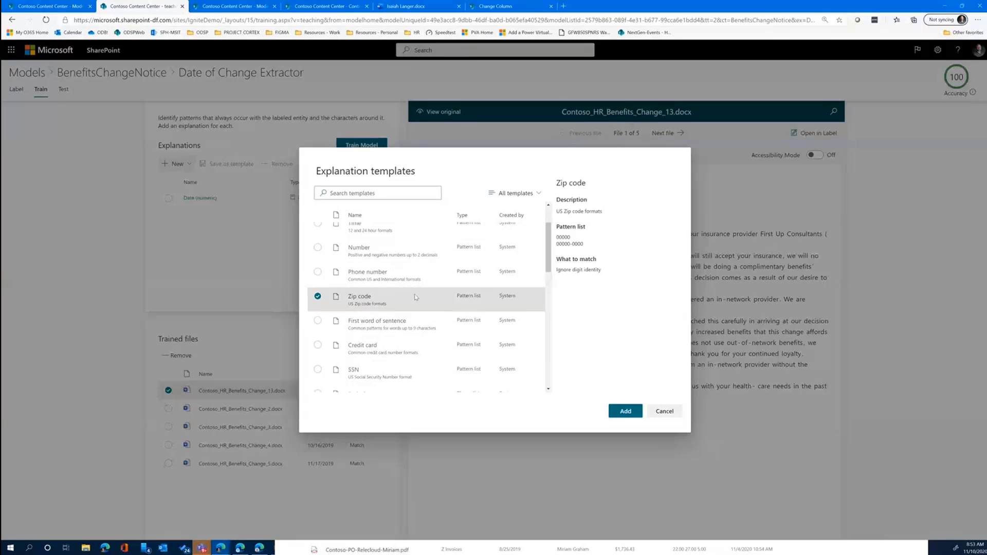
{"action": "left_click", "coordinate": [415, 277]}
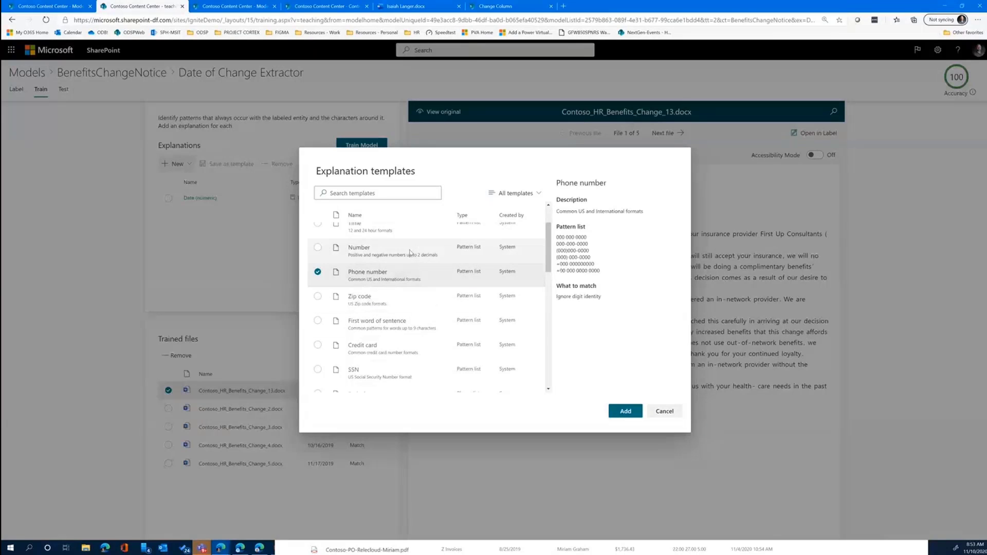
{"action": "left_click", "coordinate": [410, 252]}
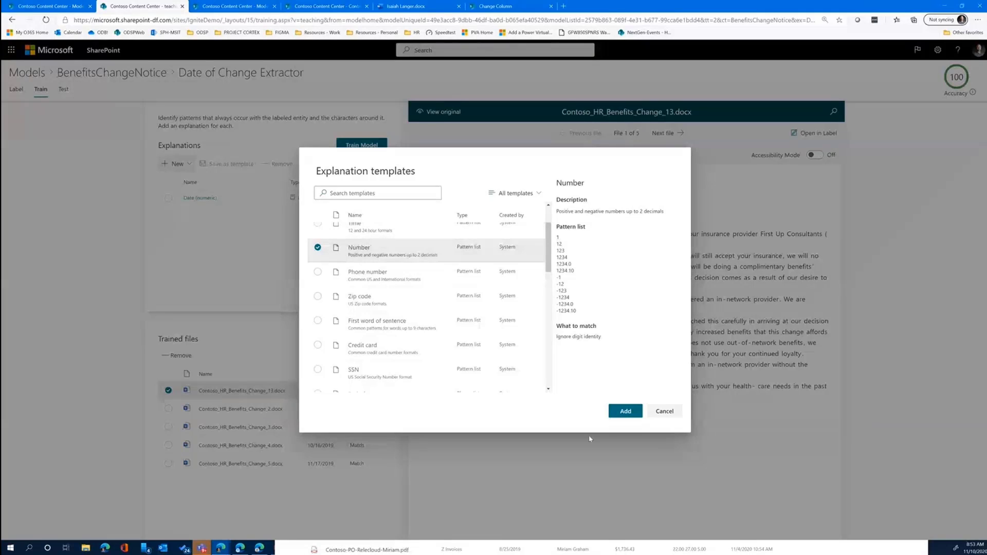
{"action": "left_click", "coordinate": [625, 411]}
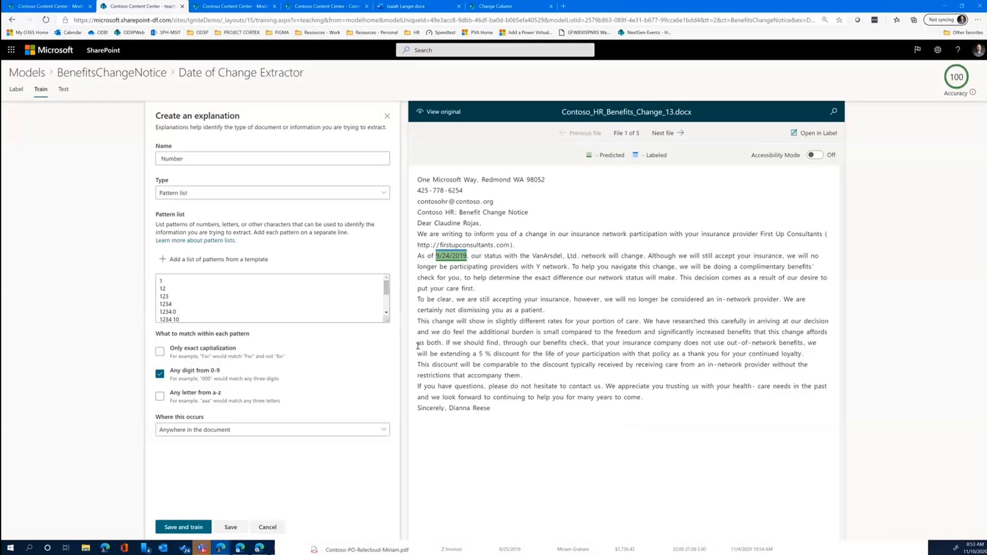
Delete the pattern 12 from the Number explanation's pattern list, save the explanation, and select it in the explanations list
{"action": "left_click", "coordinate": [163, 289]}
{"action": "double_click", "coordinate": [163, 289]}
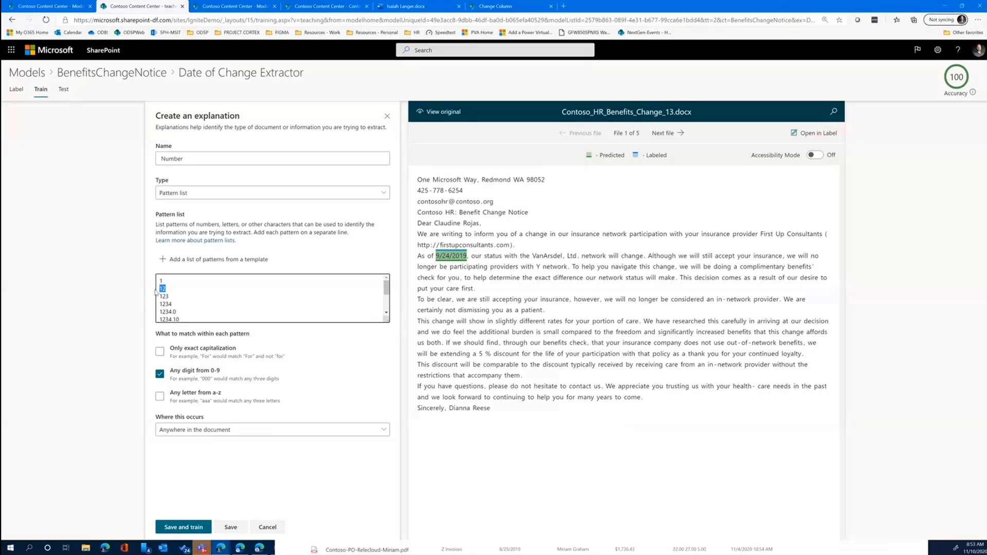
{"action": "key", "text": "BackSpace"}
{"action": "left_click", "coordinate": [230, 528]}
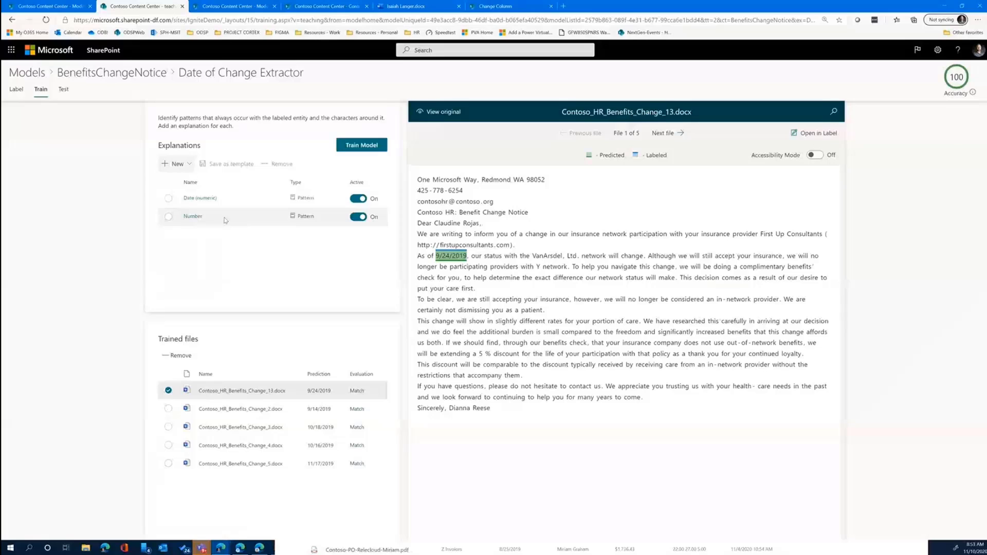
{"action": "left_click", "coordinate": [168, 216]}
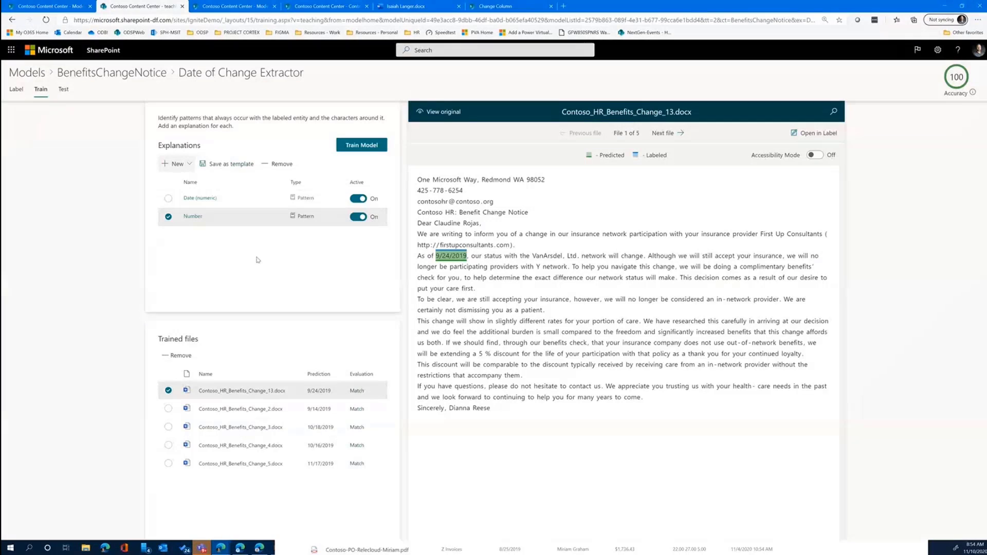
{"action": "left_click", "coordinate": [257, 6]}
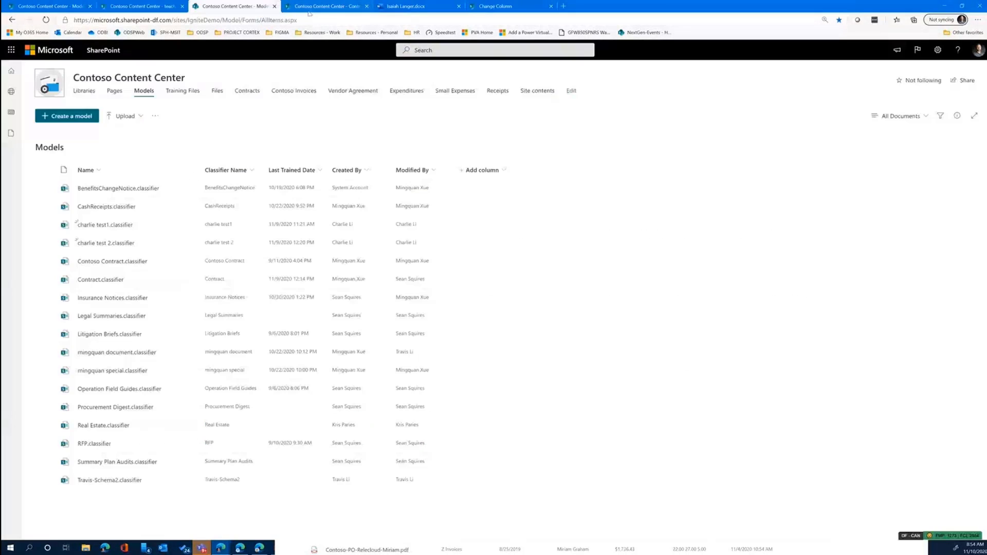
{"action": "left_click", "coordinate": [148, 7]}
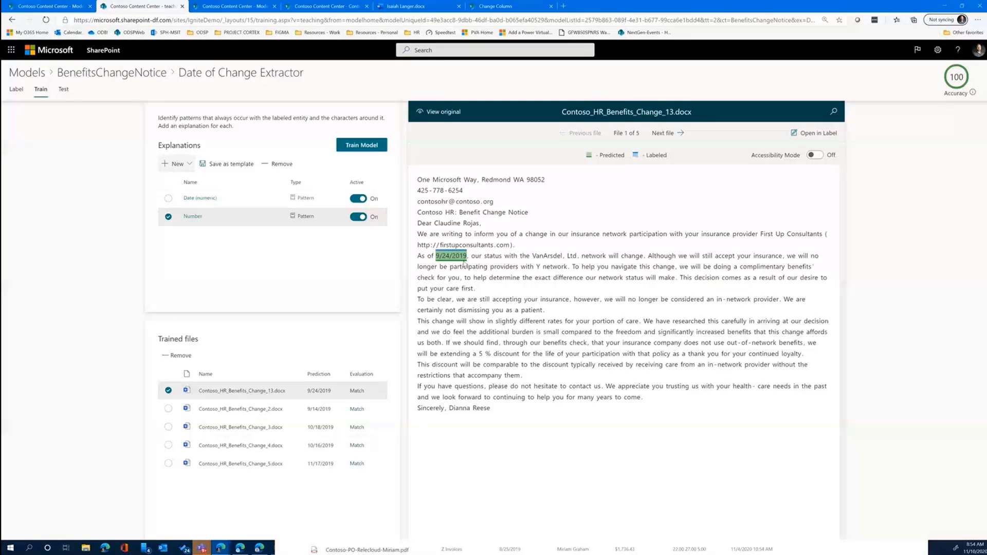
{"action": "left_click", "coordinate": [250, 7]}
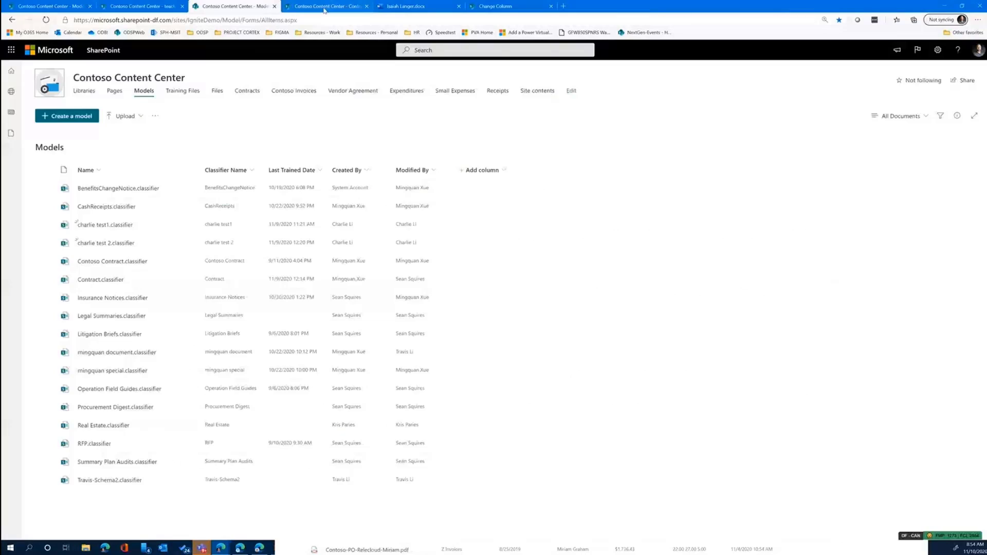
{"action": "left_click", "coordinate": [324, 8]}
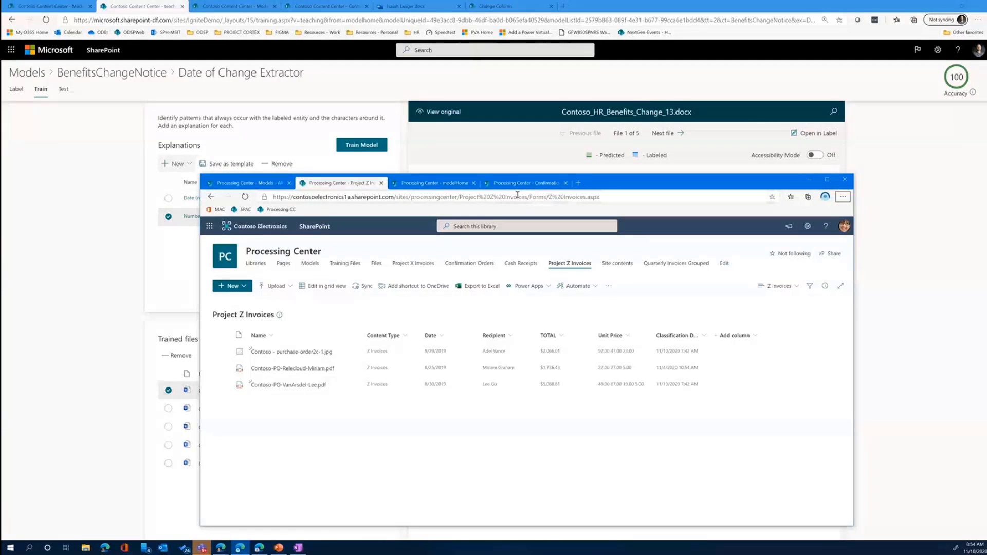
In the Processing Center's Models library, open the Contract Notice model and go to training for its Company Name extractor
{"action": "left_click", "coordinate": [274, 188]}
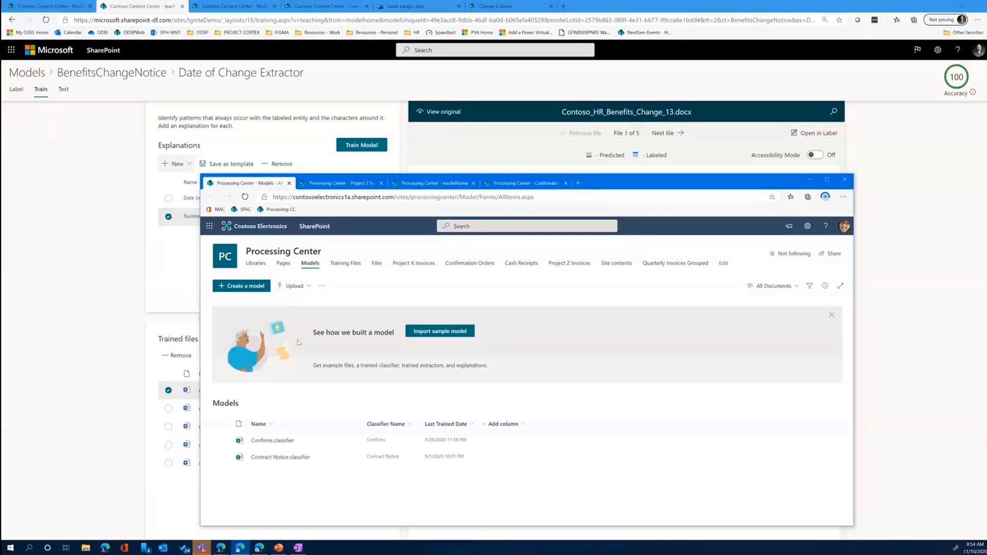
{"action": "left_click", "coordinate": [288, 458]}
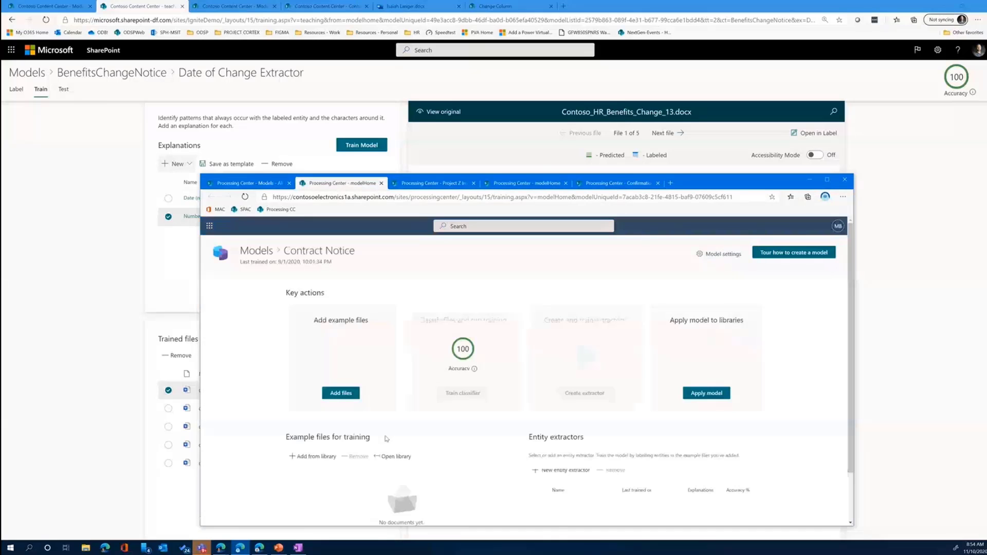
{"action": "scroll", "coordinate": [462, 439], "scroll_direction": "down", "scroll_amount": 3}
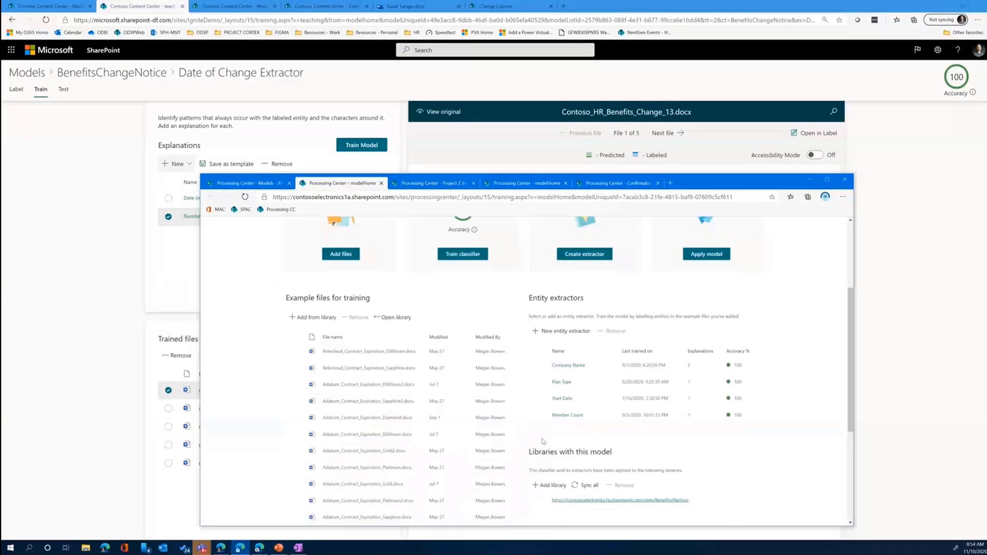
{"action": "left_click", "coordinate": [572, 366]}
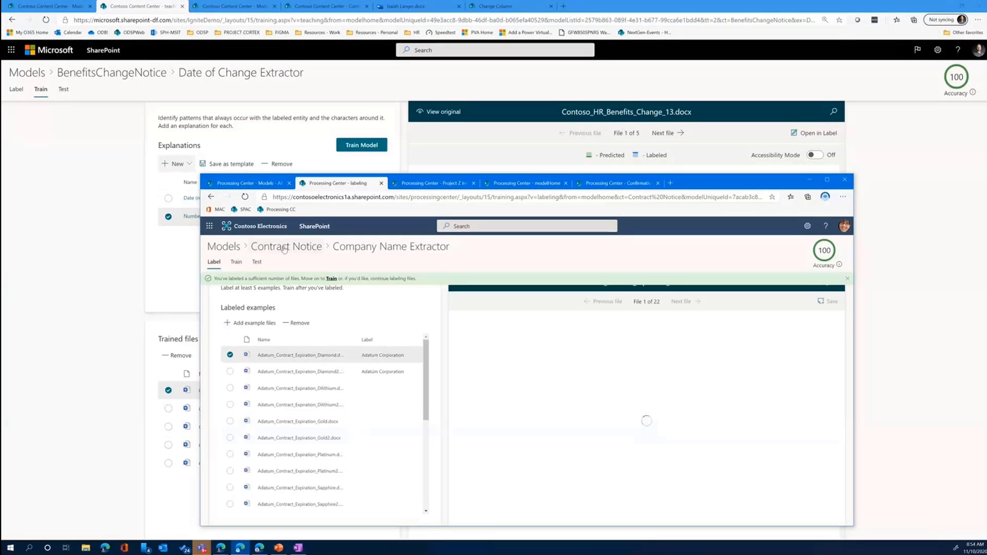
{"action": "left_click", "coordinate": [331, 278]}
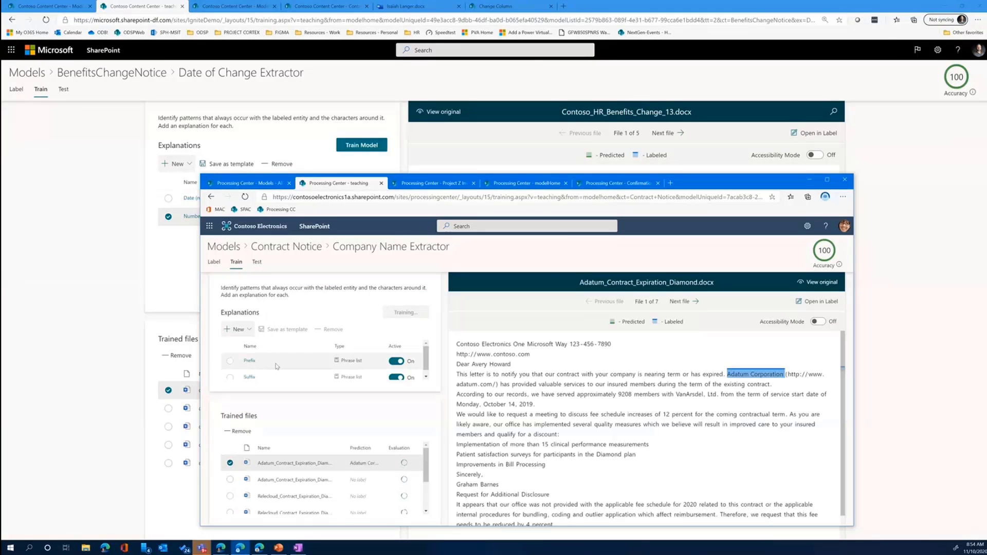
View the phrase list of the Prefix explanation and close it without saving
{"action": "scroll", "coordinate": [273, 362], "scroll_direction": "down", "scroll_amount": 1}
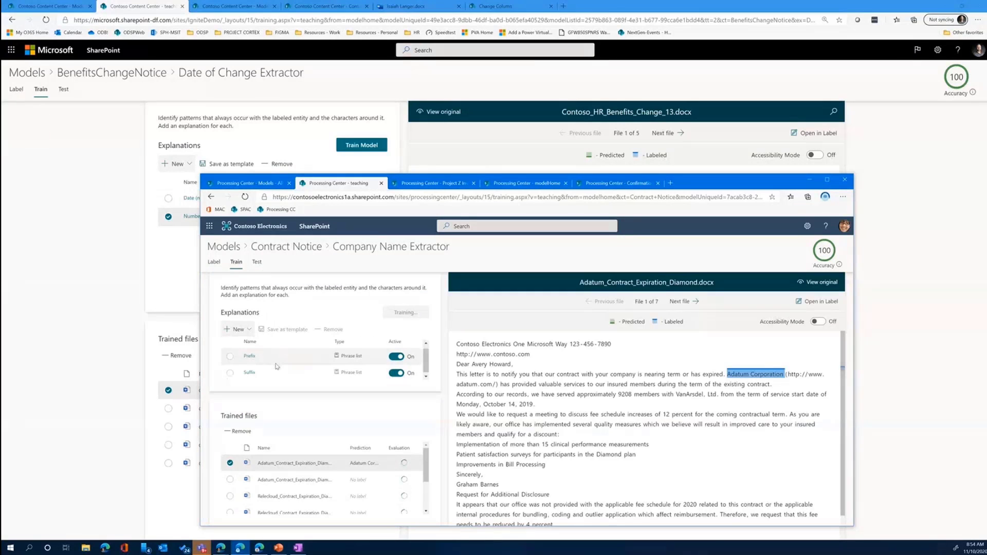
{"action": "left_click", "coordinate": [250, 355]}
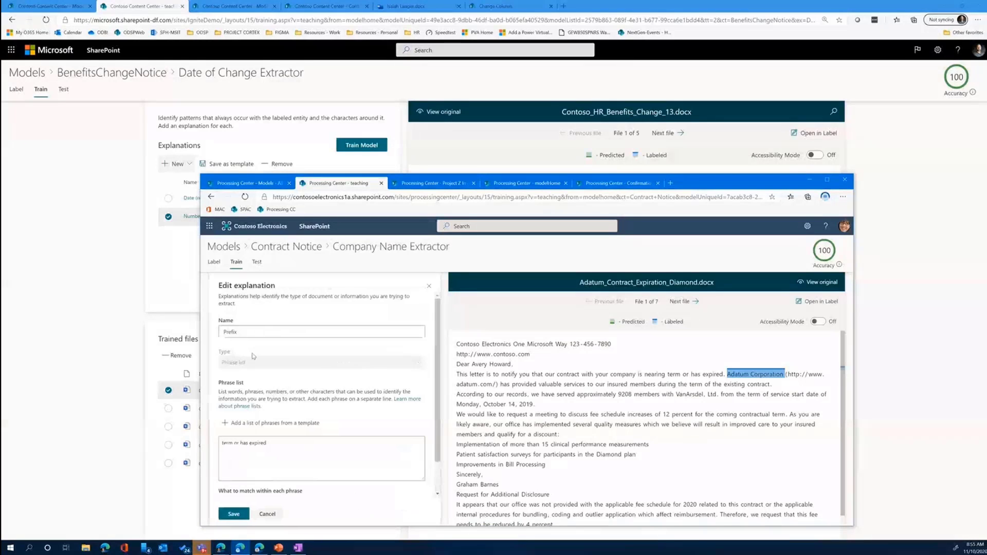
{"action": "left_click_drag", "start_coordinate": [270, 443], "coordinate": [221, 444]}
{"action": "left_click", "coordinate": [295, 449]}
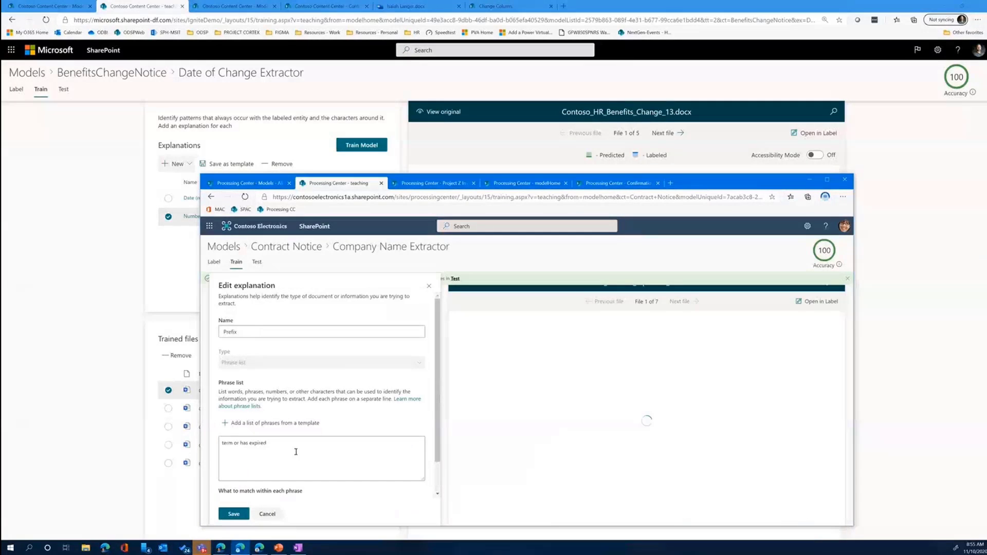
{"action": "left_click", "coordinate": [266, 514]}
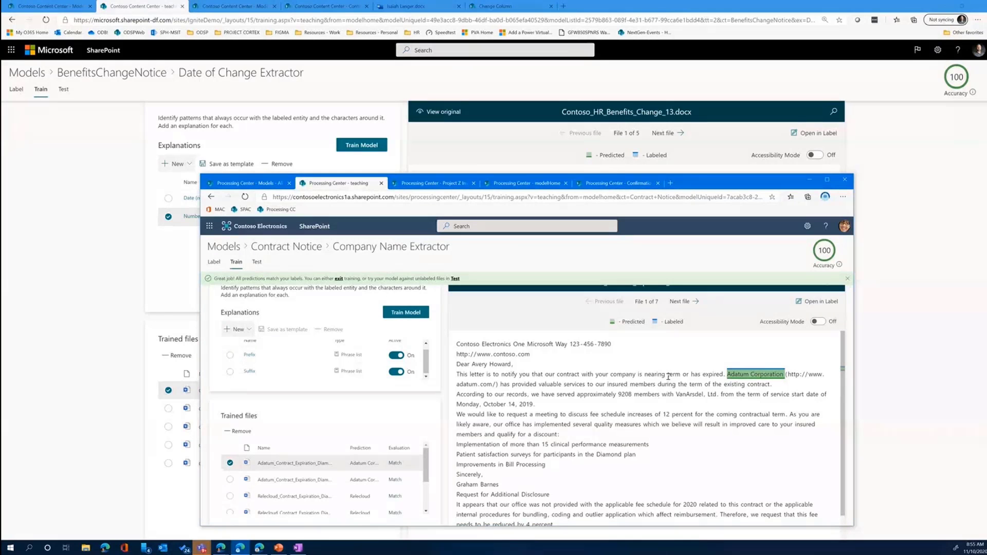
Review the wording before the labeled company name and the trained files, and view the extractor's predictions on the test files
{"action": "left_click_drag", "start_coordinate": [668, 374], "coordinate": [719, 371]}
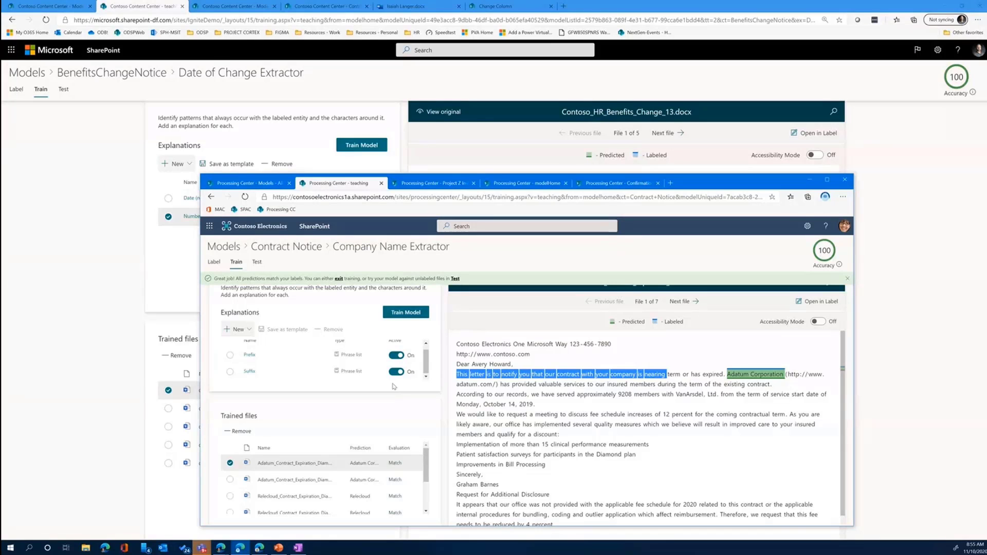
{"action": "scroll", "coordinate": [419, 486], "scroll_direction": "down", "scroll_amount": 3}
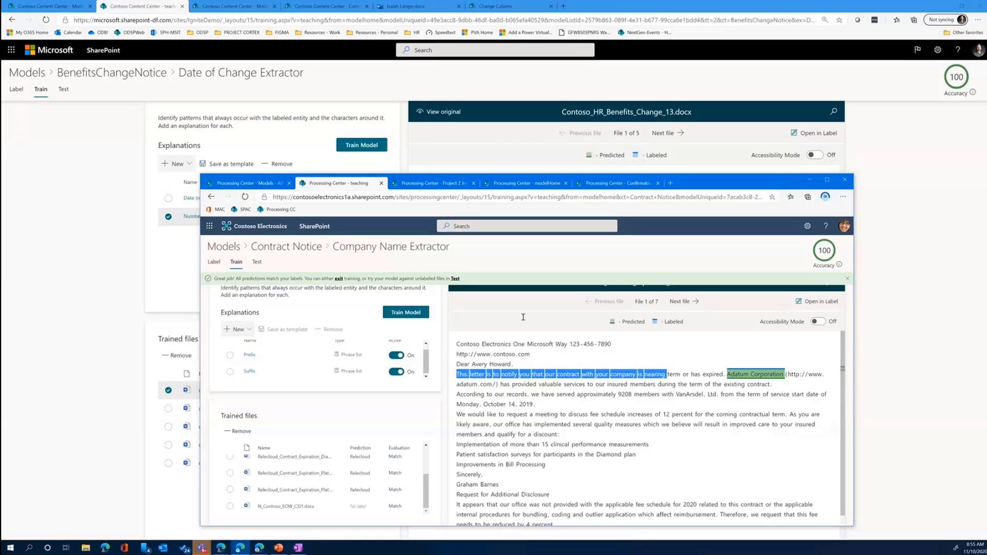
{"action": "left_click", "coordinate": [259, 263]}
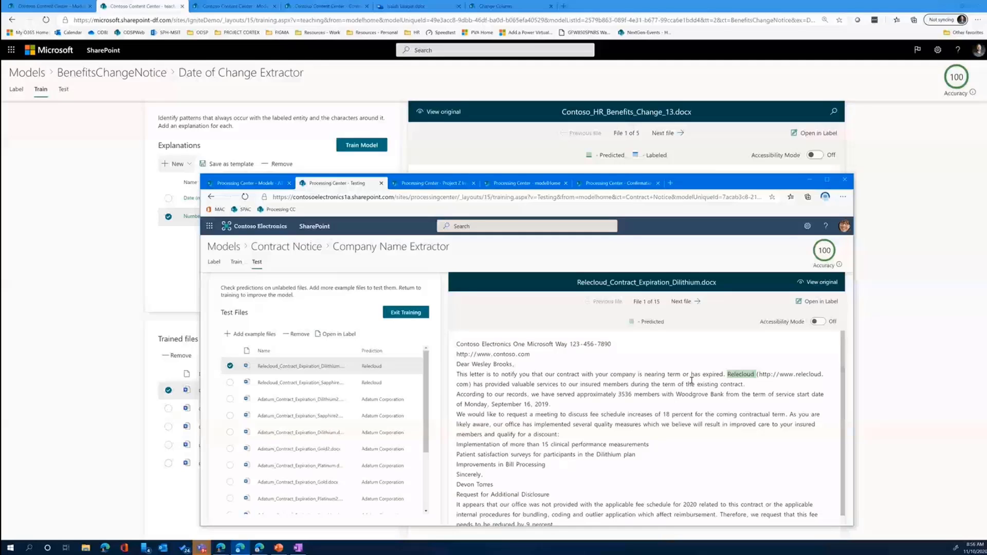
Reopen the Contract Notice model from the Models library, view the sites it can be applied to, and cancel without adding one
{"action": "left_click", "coordinate": [225, 246]}
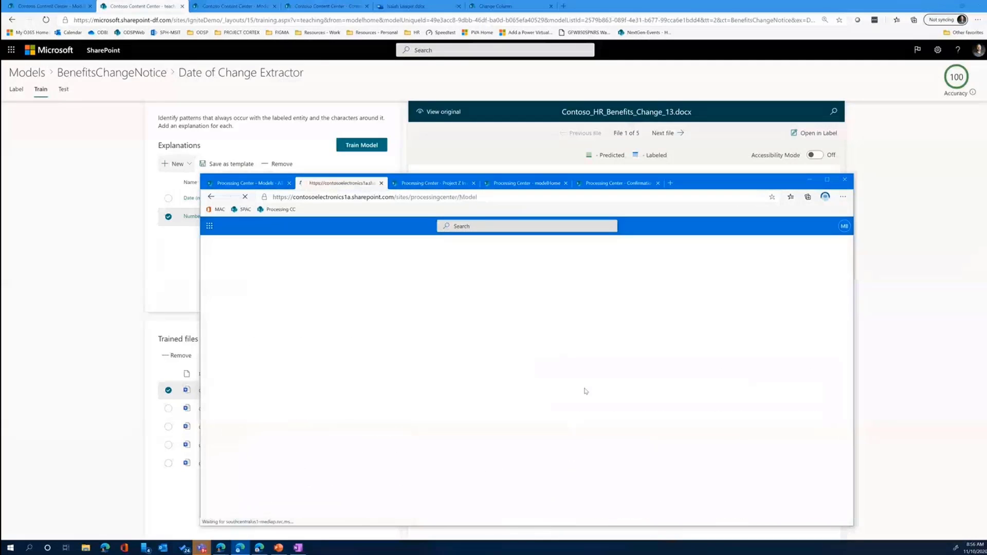
{"action": "left_click_drag", "start_coordinate": [709, 186], "coordinate": [681, 133]}
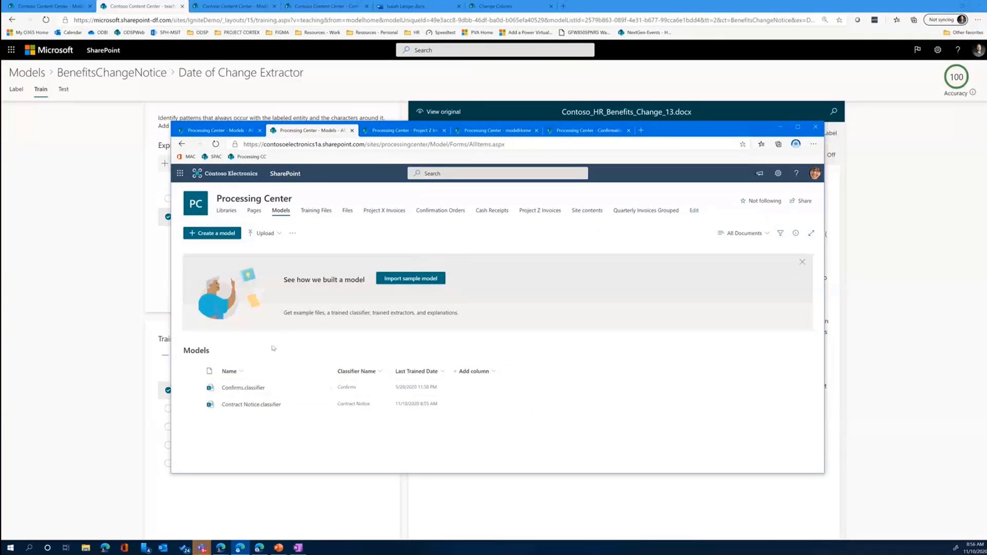
{"action": "left_click", "coordinate": [253, 404]}
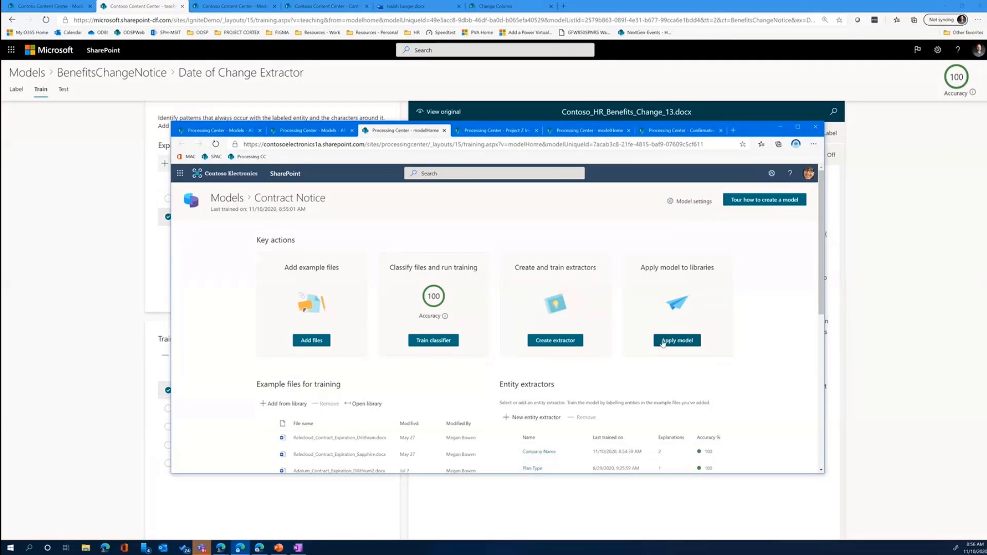
{"action": "left_click", "coordinate": [663, 343]}
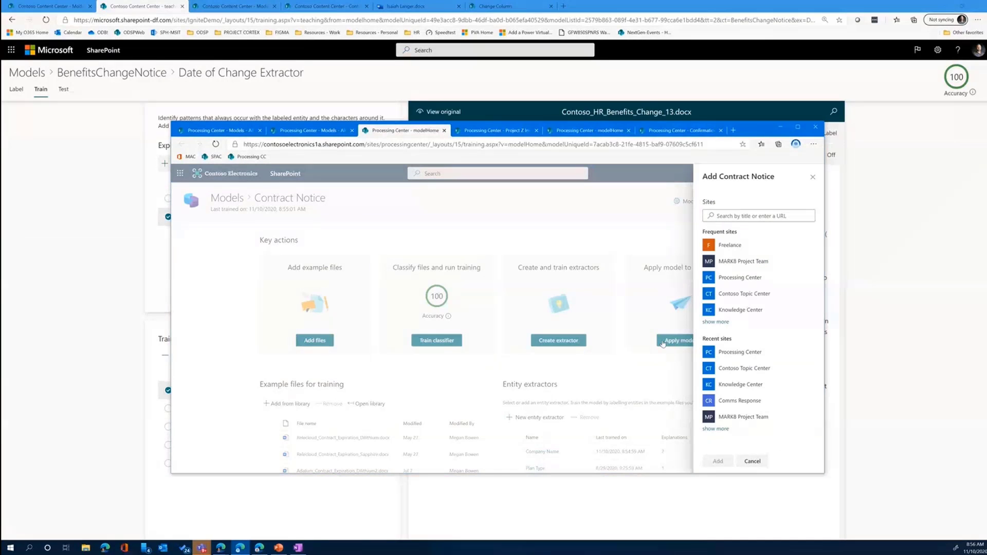
{"action": "left_click", "coordinate": [751, 461]}
Open the Benefits Notices library the model is applied to, and show it enlarged in a maximized window
{"action": "scroll", "coordinate": [732, 427], "scroll_direction": "down", "scroll_amount": 3}
{"action": "scroll", "coordinate": [732, 428], "scroll_direction": "down", "scroll_amount": 3}
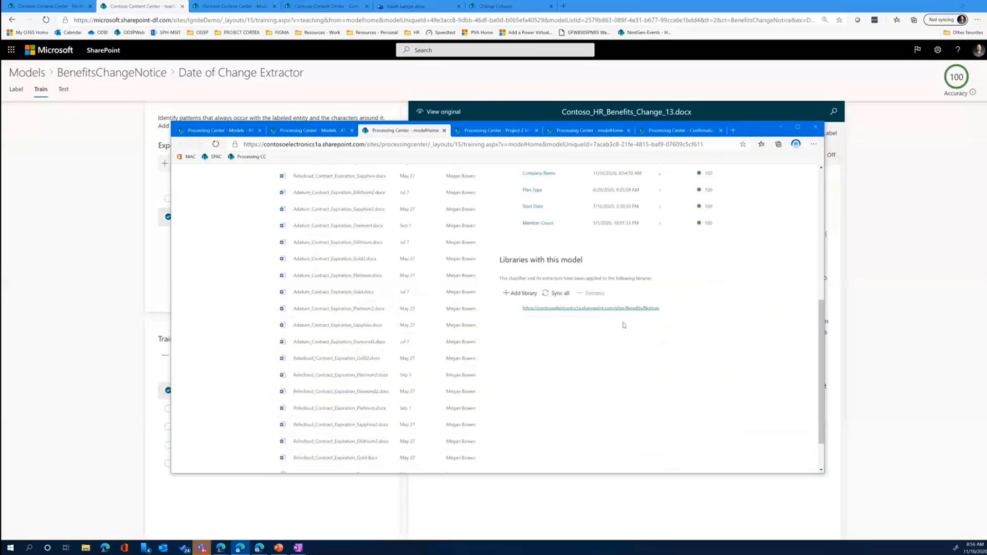
{"action": "left_click", "coordinate": [617, 309]}
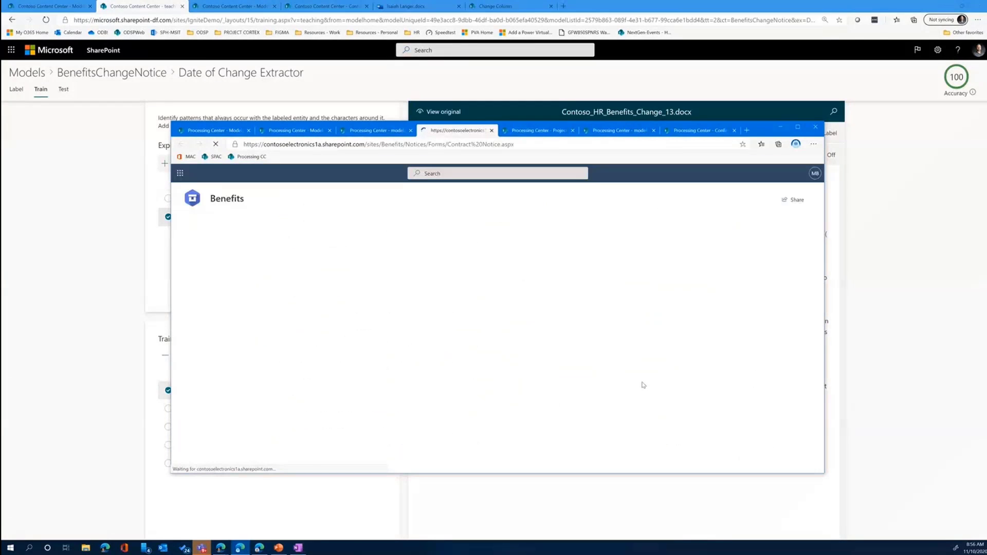
{"action": "left_click", "coordinate": [799, 127]}
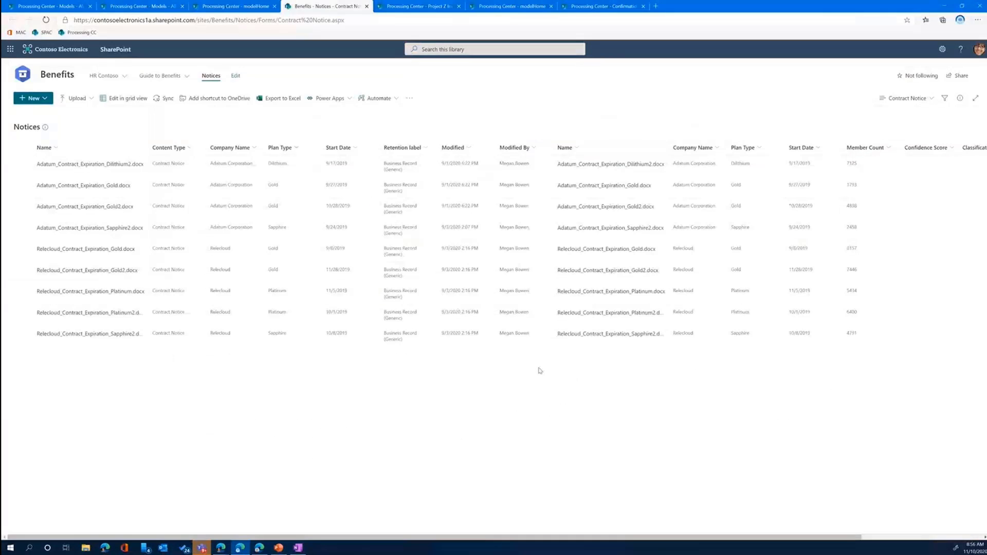
{"action": "key", "text": "ctrl+plus"}
{"action": "key", "text": "ctrl+plus"}
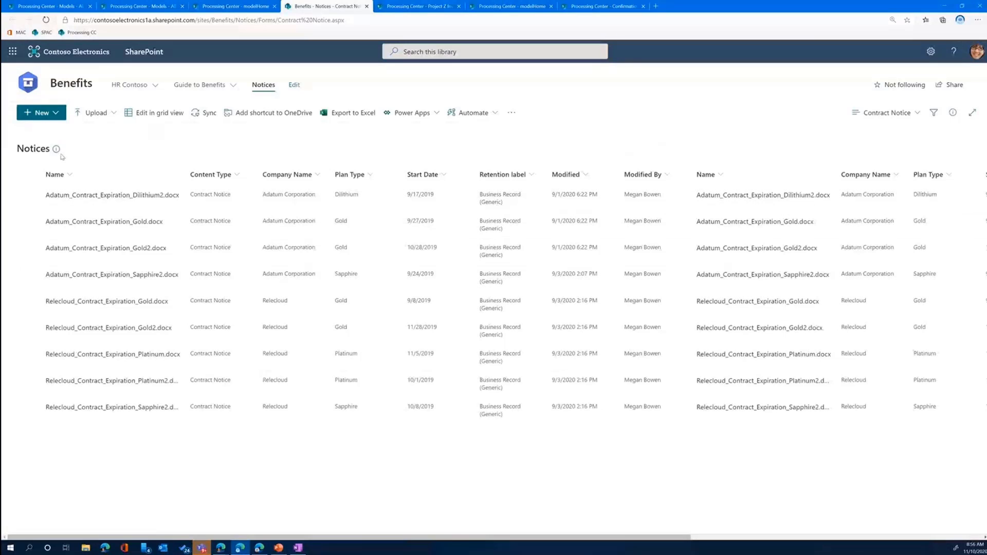
View the active models of the Notices library with the Contract Notice details, and close them
{"action": "mouse_move", "coordinate": [56, 149]}
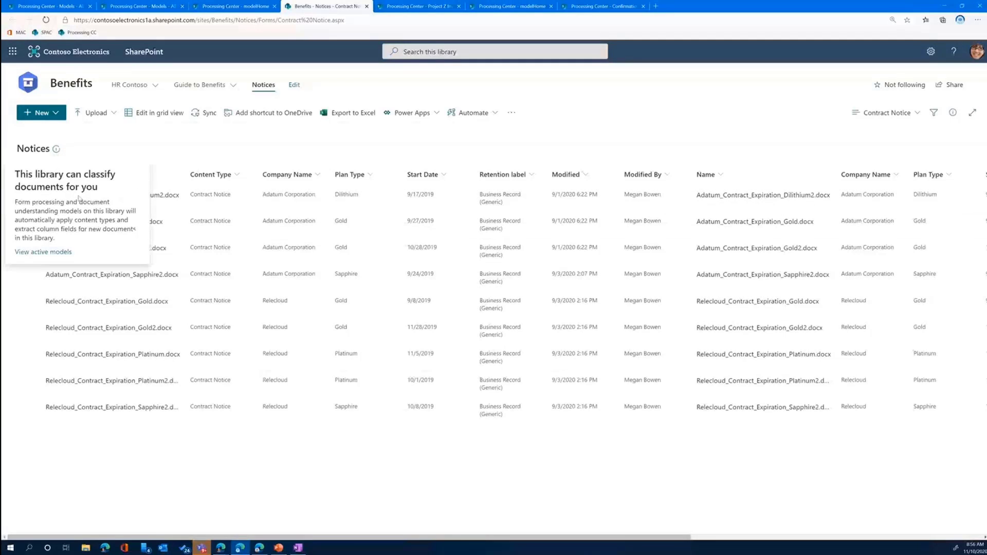
{"action": "left_click", "coordinate": [43, 252]}
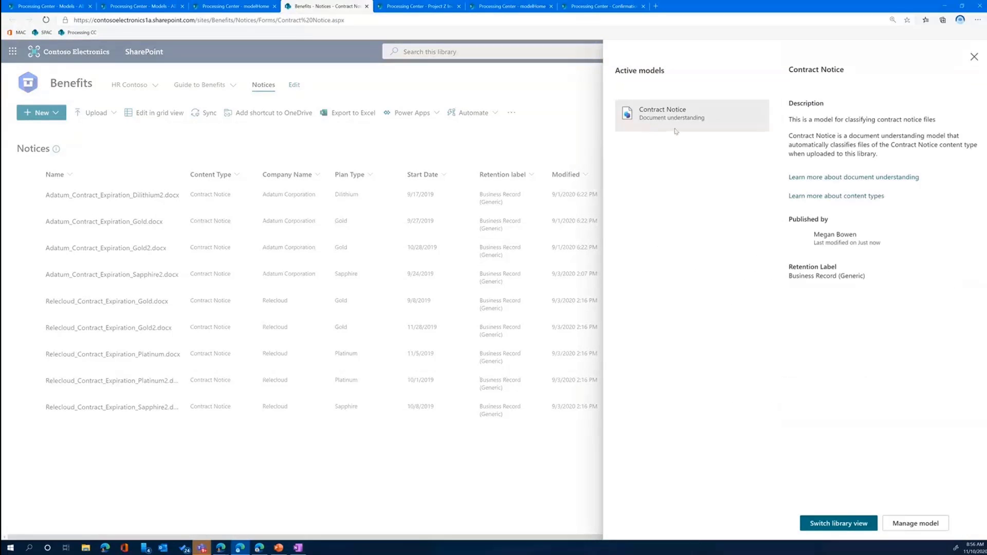
{"action": "left_click", "coordinate": [973, 56]}
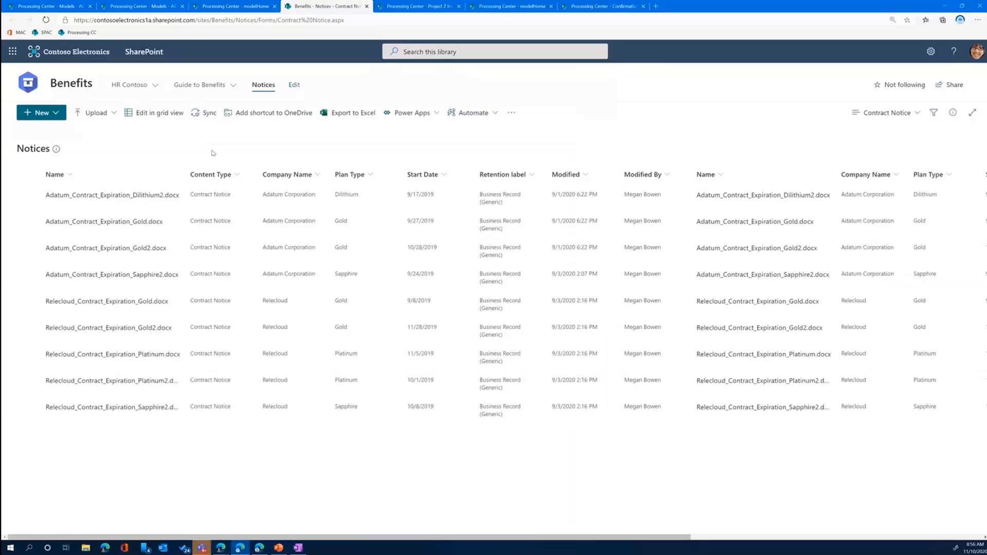
View the available library views without changing the current one, and examine the remaining columns of the Notices library
{"action": "left_click", "coordinate": [910, 119]}
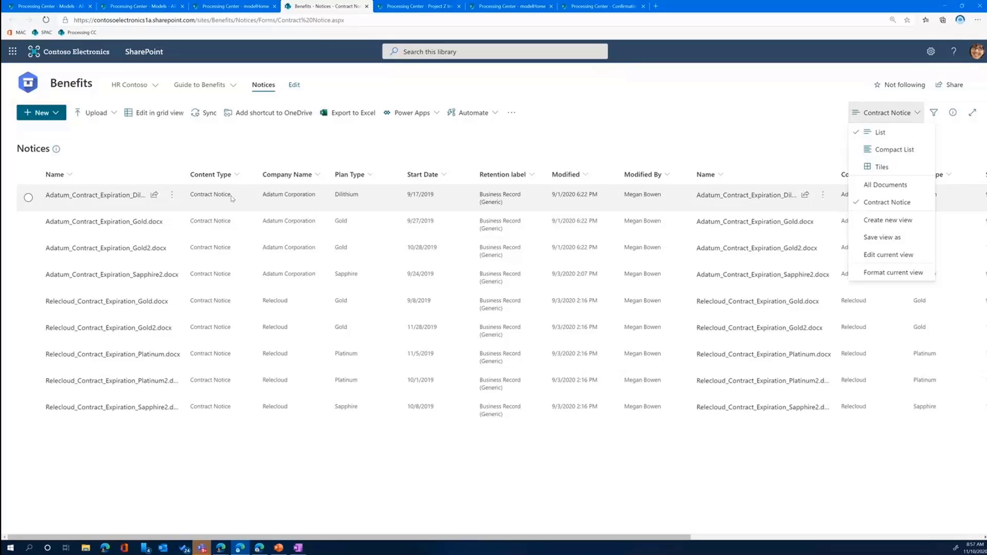
{"action": "left_click", "coordinate": [781, 139]}
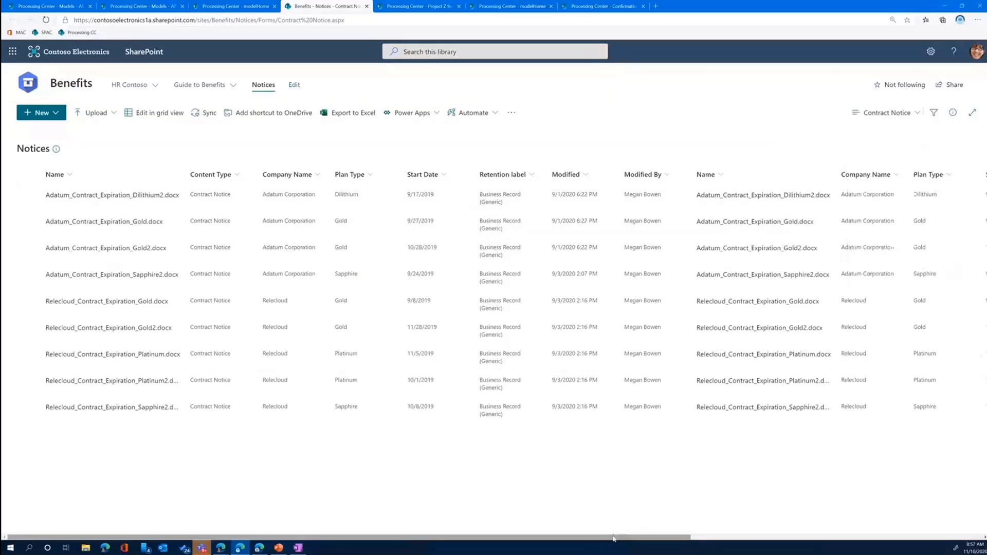
{"action": "left_click_drag", "start_coordinate": [615, 538], "coordinate": [892, 540]}
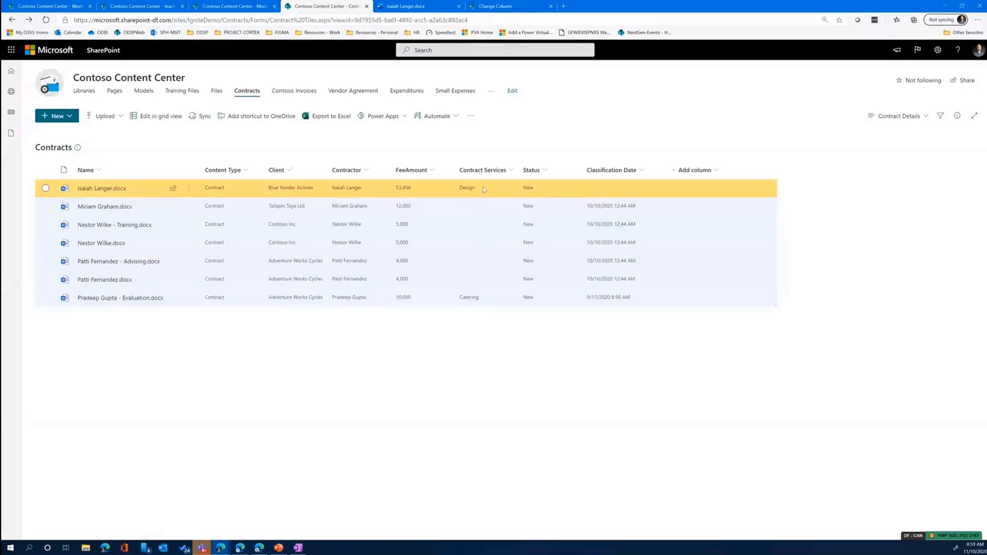
Switch to the Contract Services site column's settings and examine the terms in its custom term set
{"action": "left_click", "coordinate": [495, 7]}
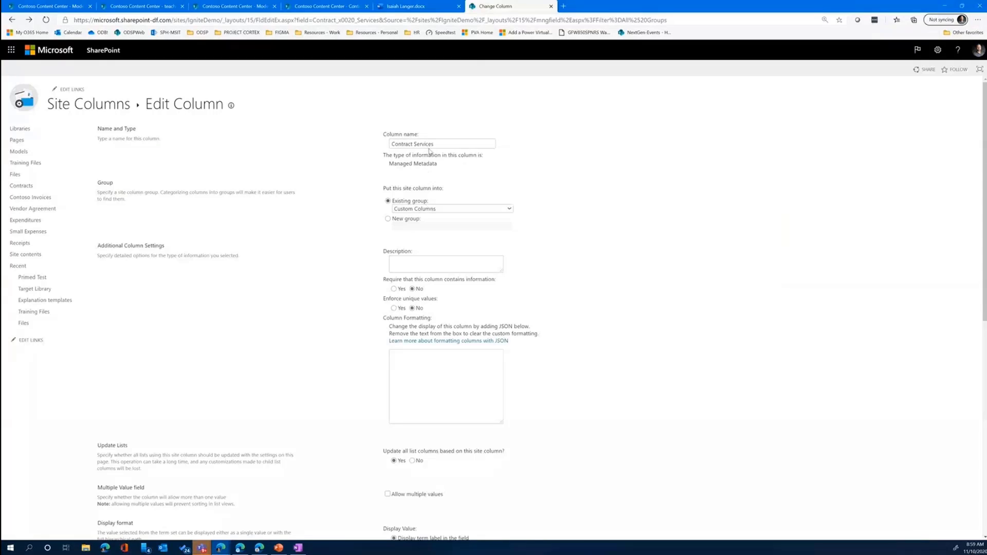
{"action": "scroll", "coordinate": [469, 390], "scroll_direction": "down", "scroll_amount": 2}
{"action": "scroll", "coordinate": [472, 394], "scroll_direction": "down", "scroll_amount": 5}
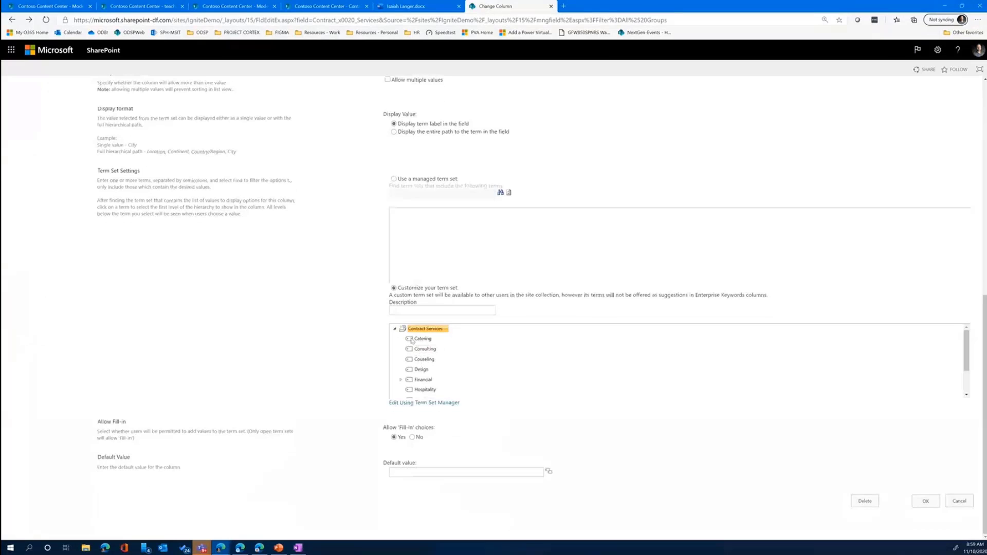
Compare the Contract Services values in the Contracts library with the column's custom terms and the highlighted service in the Blue Yonder Airlines agreement
{"action": "left_click", "coordinate": [311, 7]}
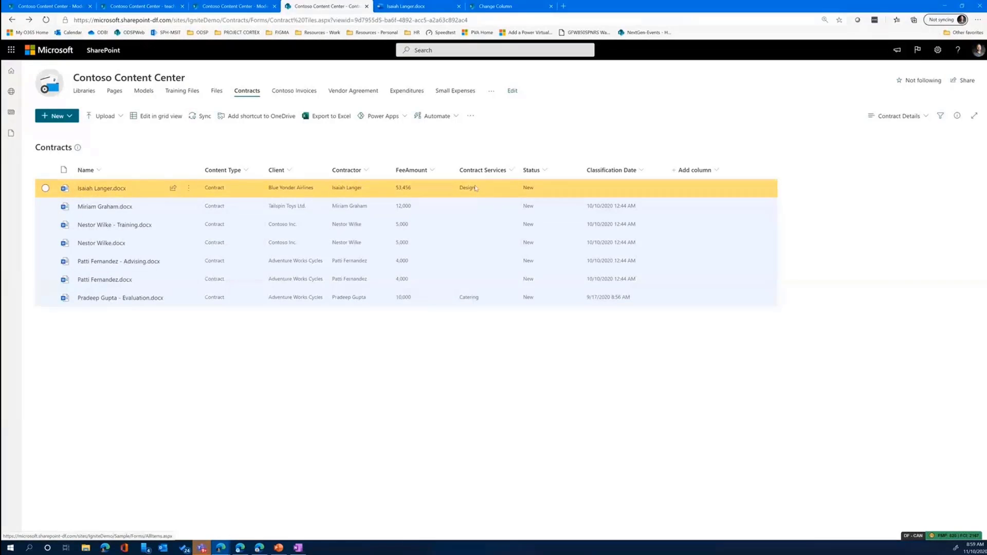
{"action": "left_click", "coordinate": [491, 6]}
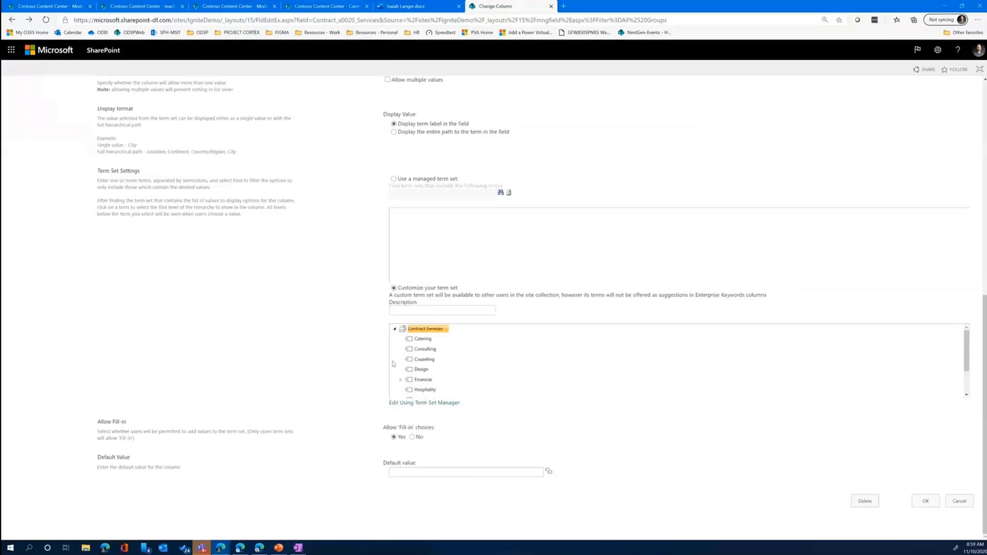
{"action": "scroll", "coordinate": [413, 368], "scroll_direction": "down", "scroll_amount": 1}
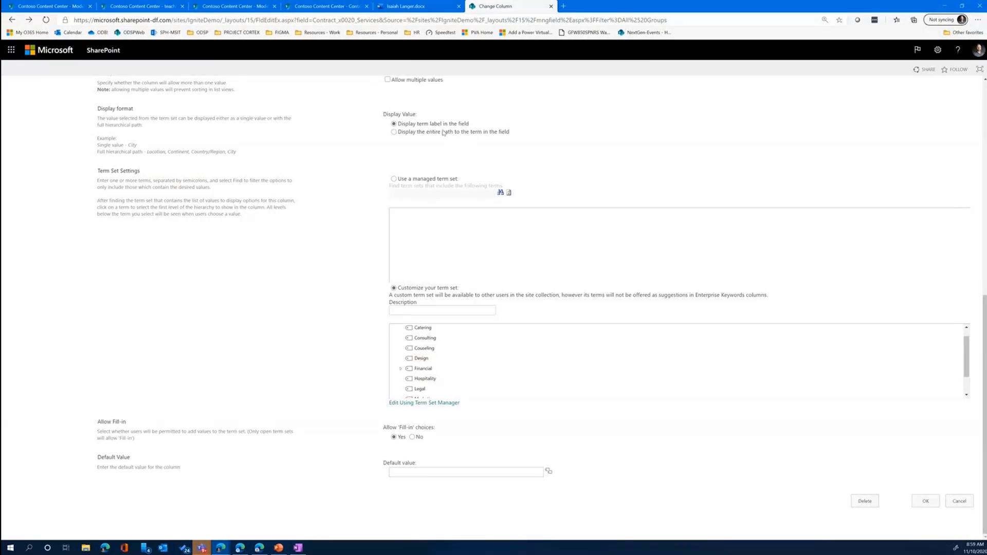
{"action": "left_click", "coordinate": [392, 4]}
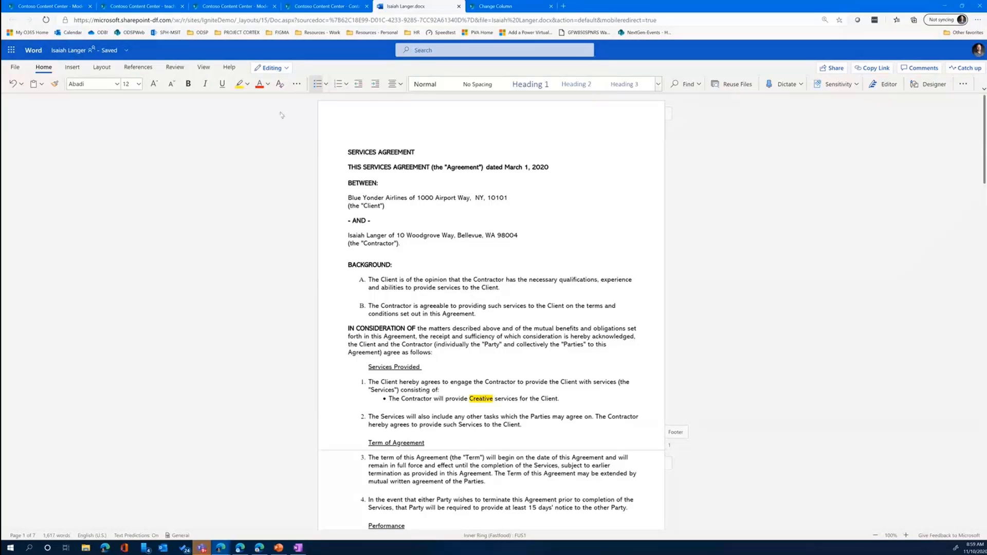
{"action": "left_click", "coordinate": [305, 9]}
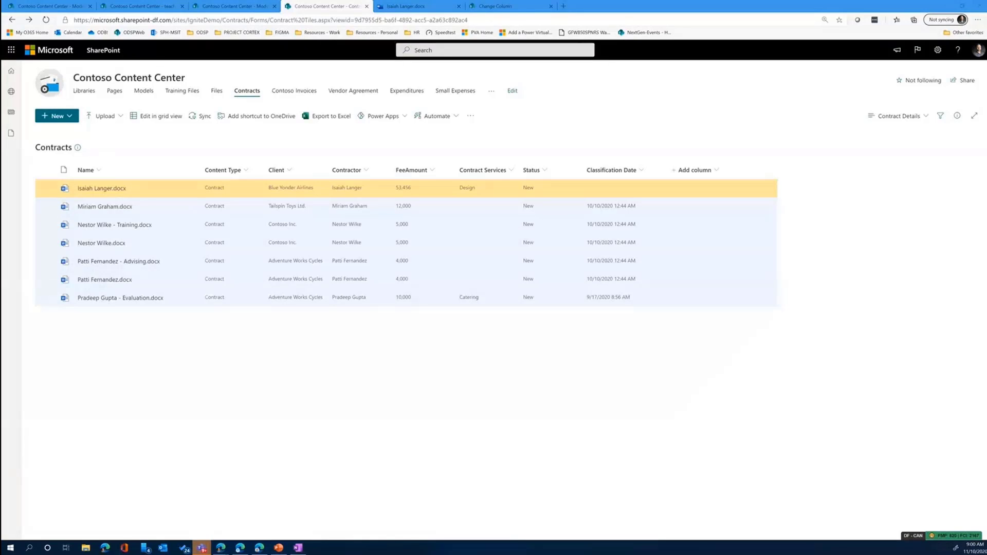
Bring the Trial FP Collections library window forward, reposition it, and view the AI Builder documentation on grouping documents by collections
{"action": "left_click", "coordinate": [259, 548]}
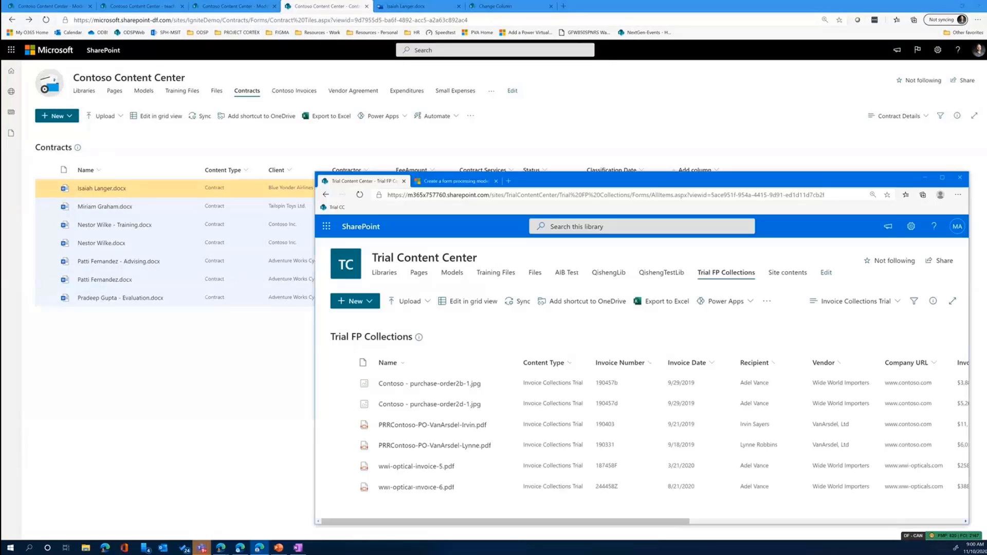
{"action": "left_click_drag", "start_coordinate": [737, 184], "coordinate": [679, 115]}
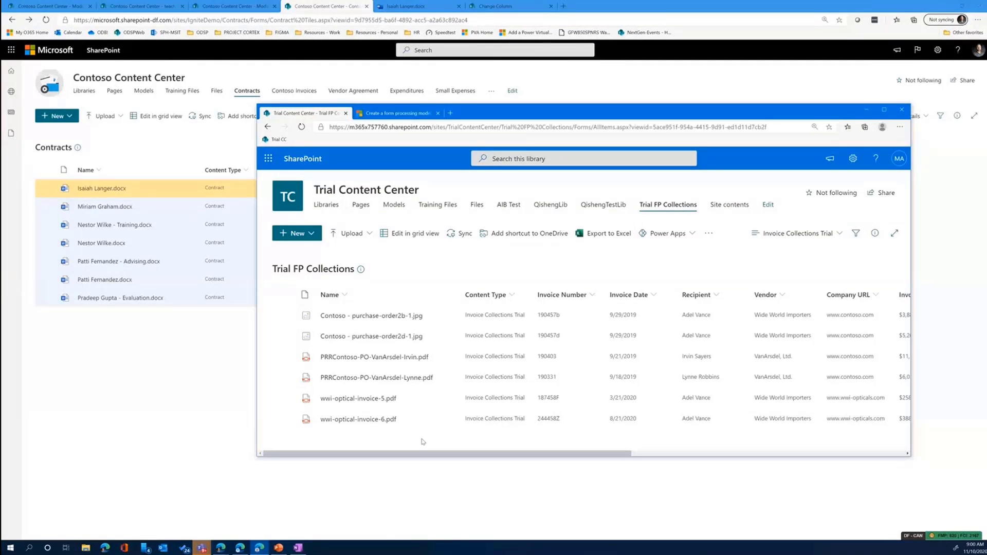
{"action": "left_click", "coordinate": [394, 114]}
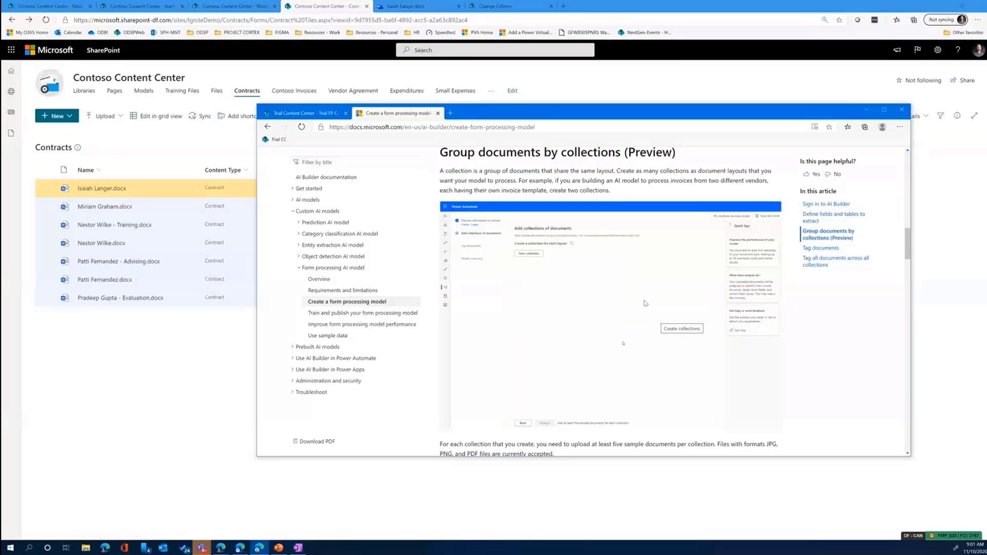
Return to the Trial FP Collections library and examine its purchase order and invoice files alongside the Contracts library
{"action": "left_click", "coordinate": [291, 113]}
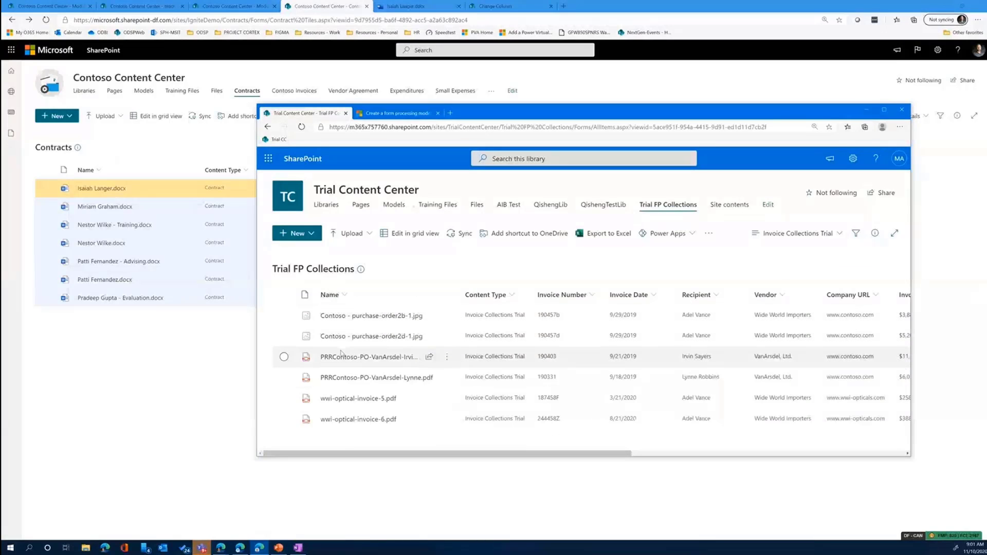
{"action": "mouse_move", "coordinate": [339, 384]}
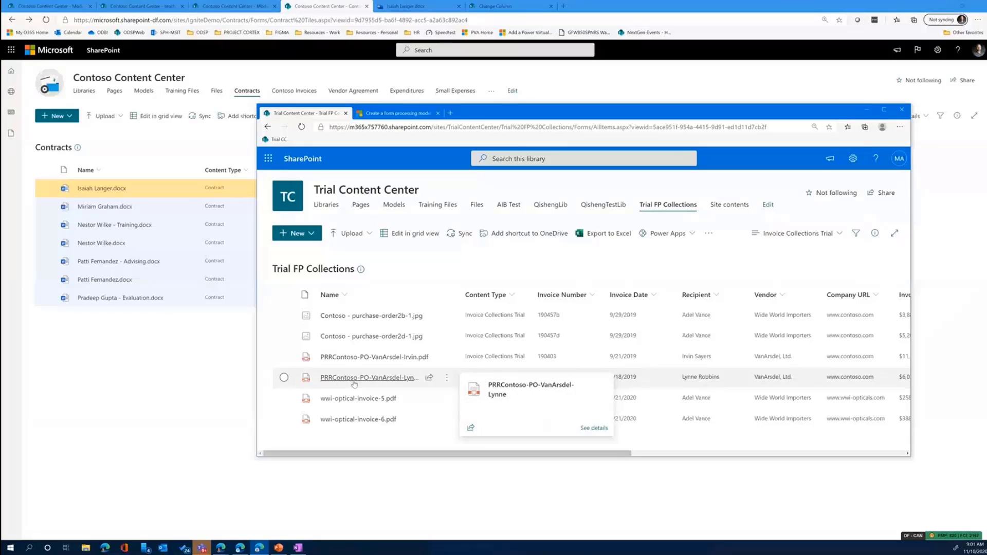
{"action": "mouse_move", "coordinate": [354, 402]}
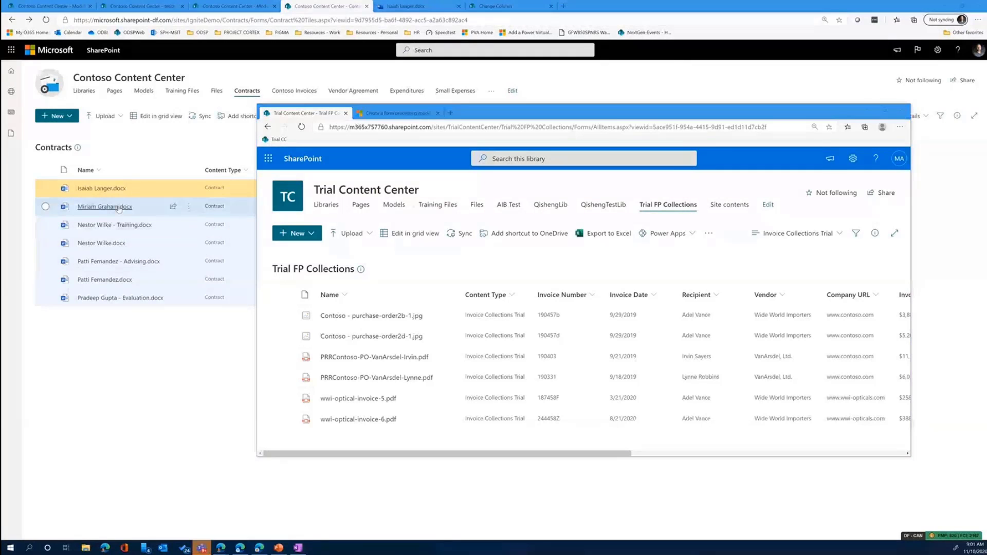
{"action": "mouse_move", "coordinate": [119, 208]}
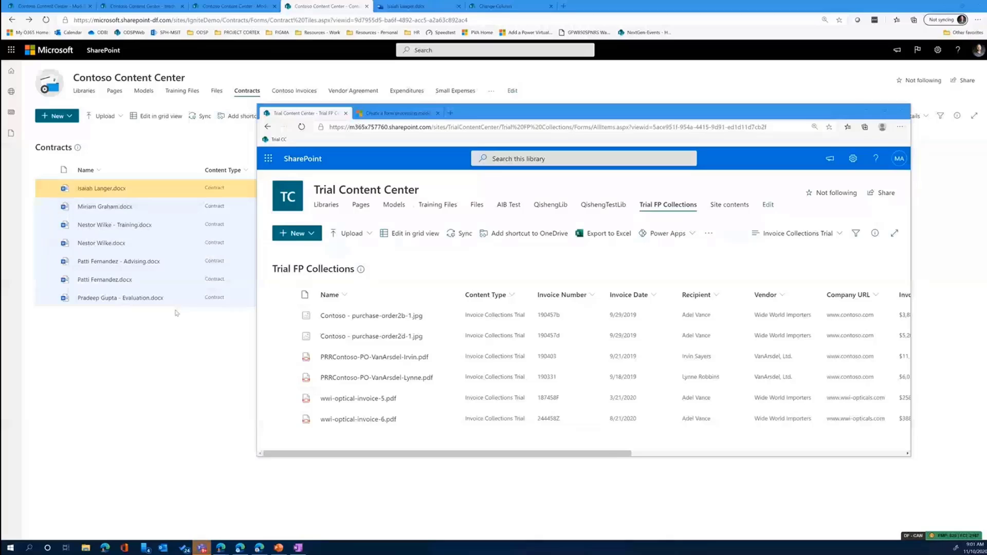